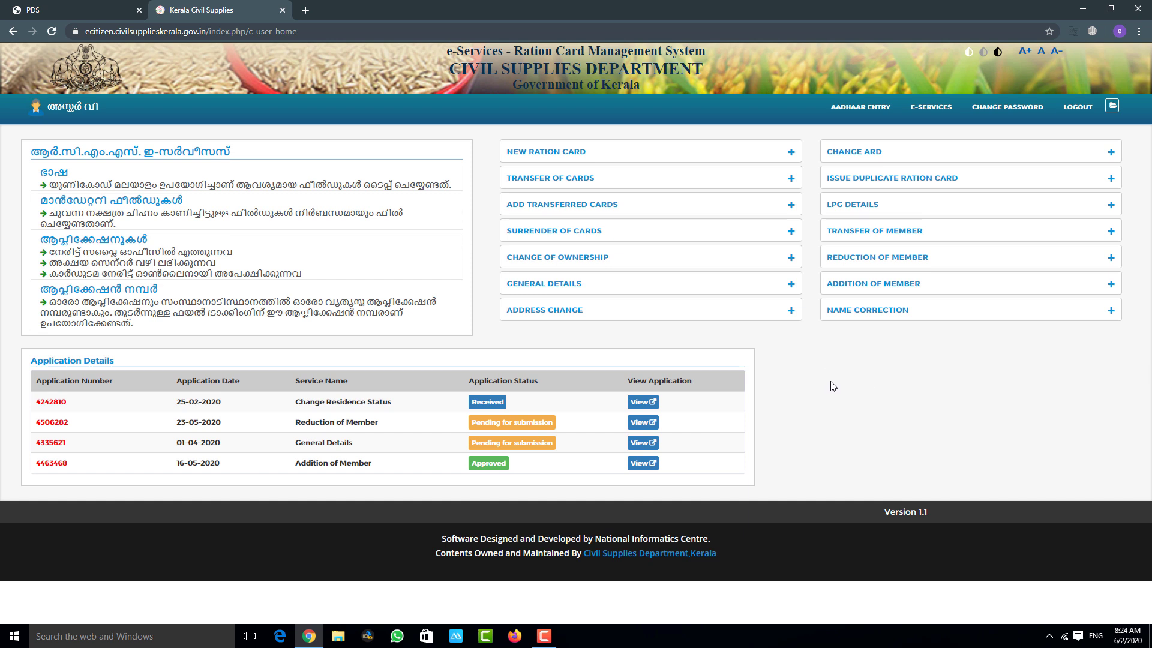
# Review the service names and statuses of the listed applications in the Application Details table
pyautogui.doubleClick(40, 466)
pyautogui.moveTo(298, 464); pyautogui.dragTo(378, 468)
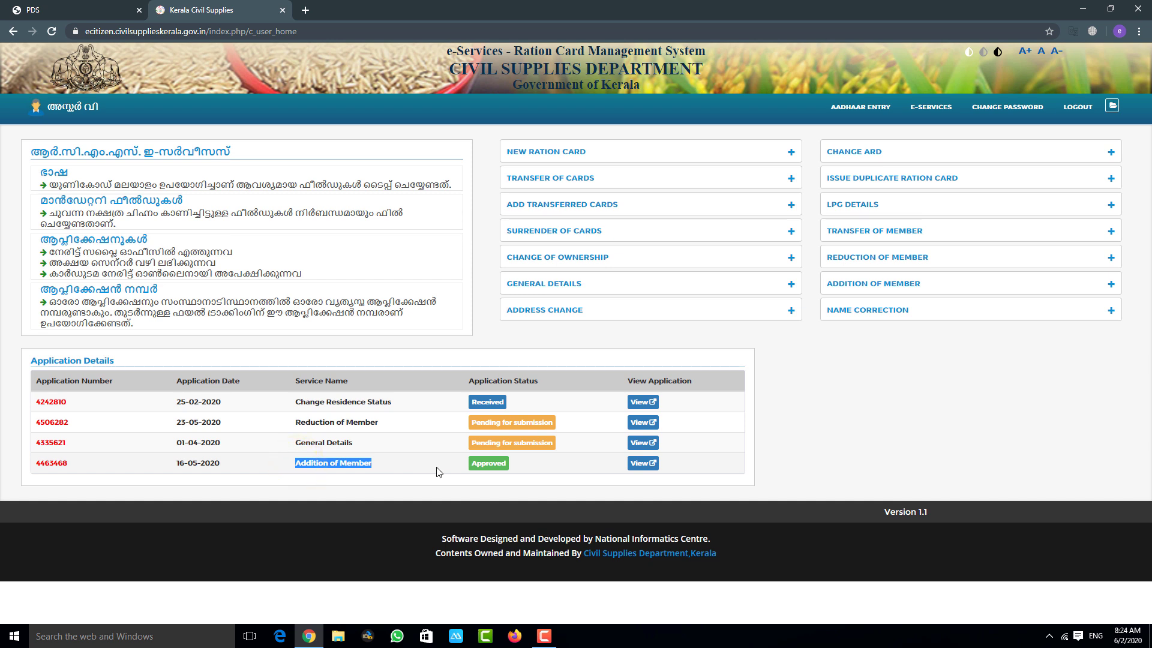
pyautogui.click(390, 473)
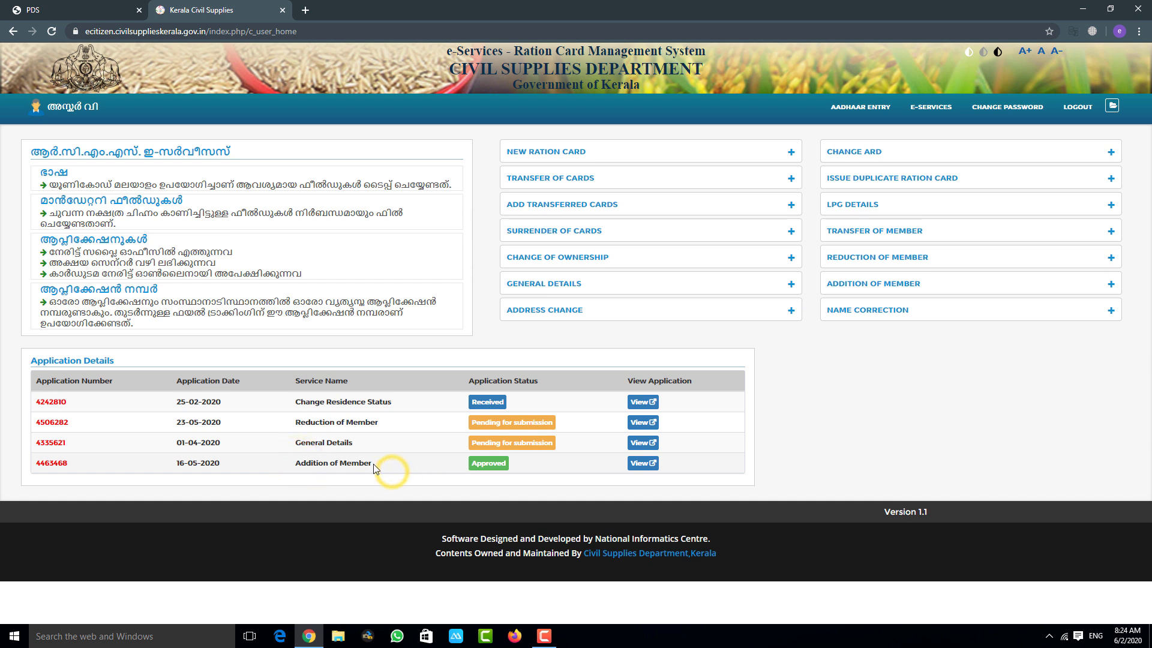
pyautogui.moveTo(373, 463); pyautogui.dragTo(294, 466)
pyautogui.click(475, 467)
pyautogui.moveTo(513, 467); pyautogui.dragTo(490, 471)
pyautogui.moveTo(472, 423); pyautogui.dragTo(563, 428)
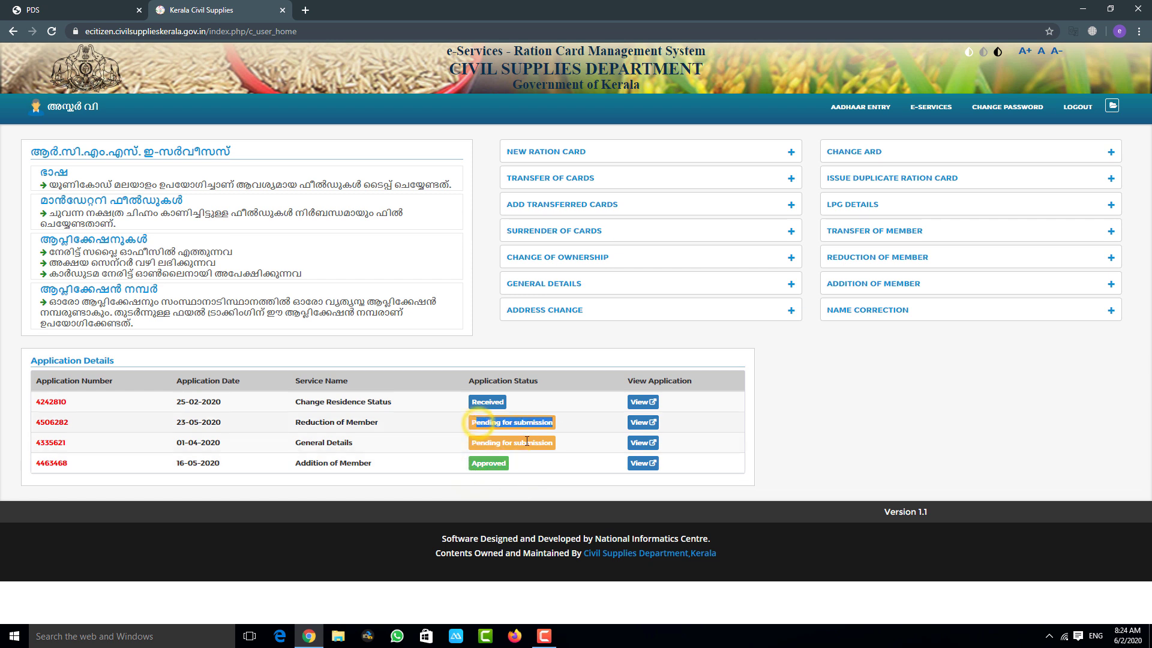
pyautogui.moveTo(476, 444); pyautogui.dragTo(553, 444)
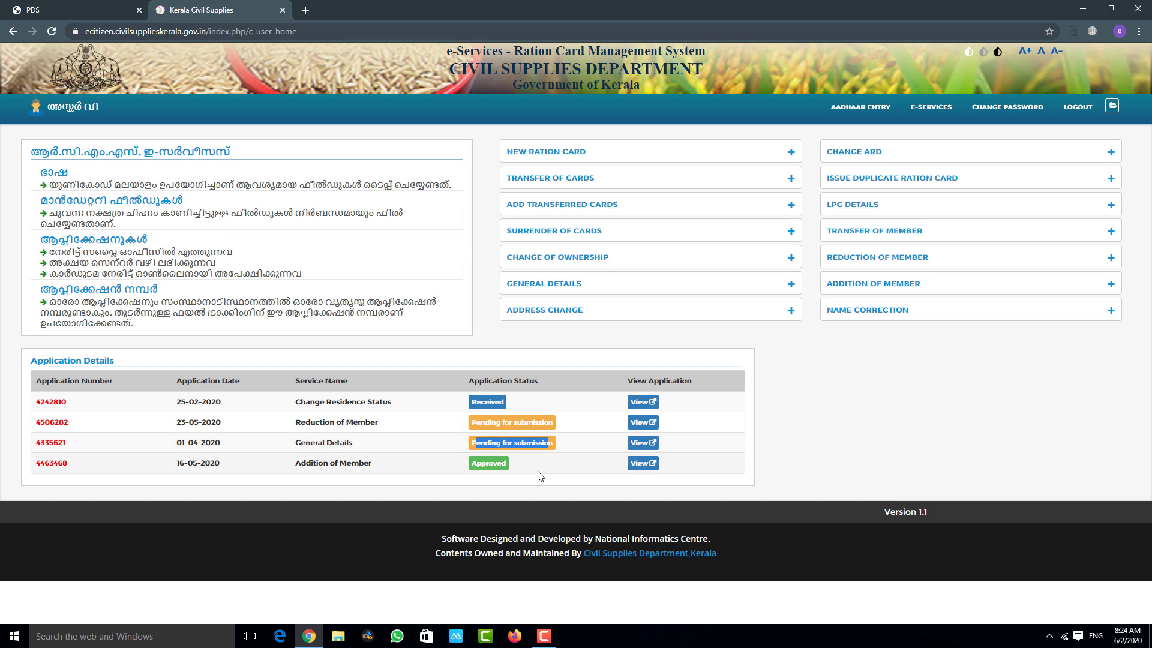
pyautogui.moveTo(471, 402); pyautogui.dragTo(510, 406)
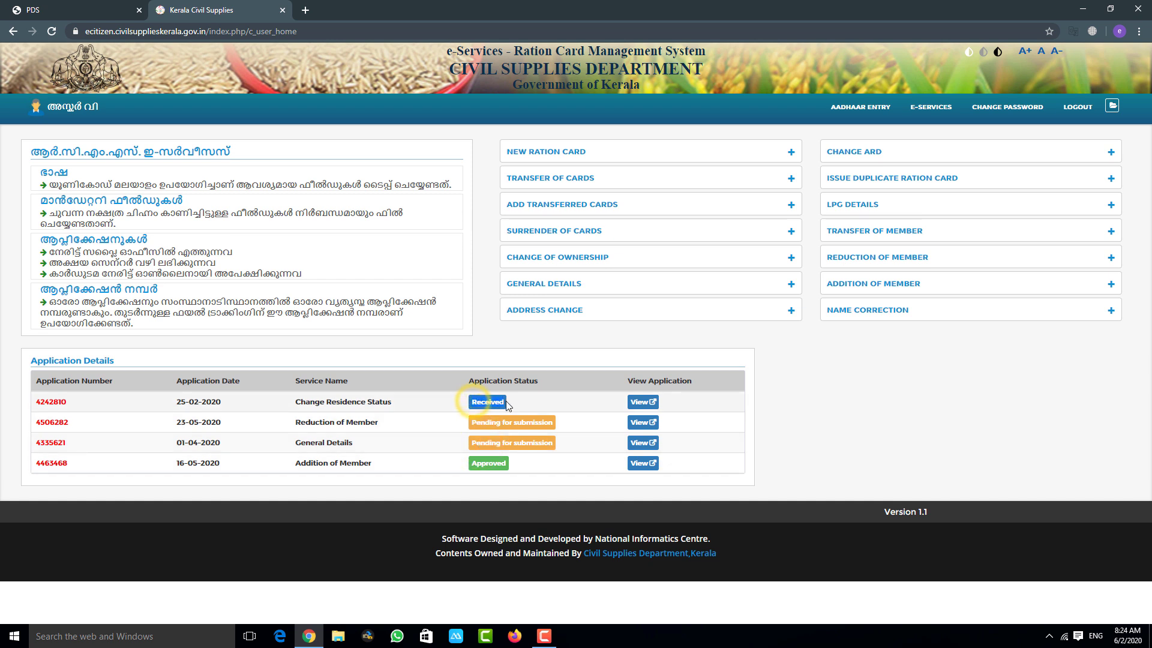
pyautogui.moveTo(507, 465); pyautogui.dragTo(470, 467)
pyautogui.click(523, 468)
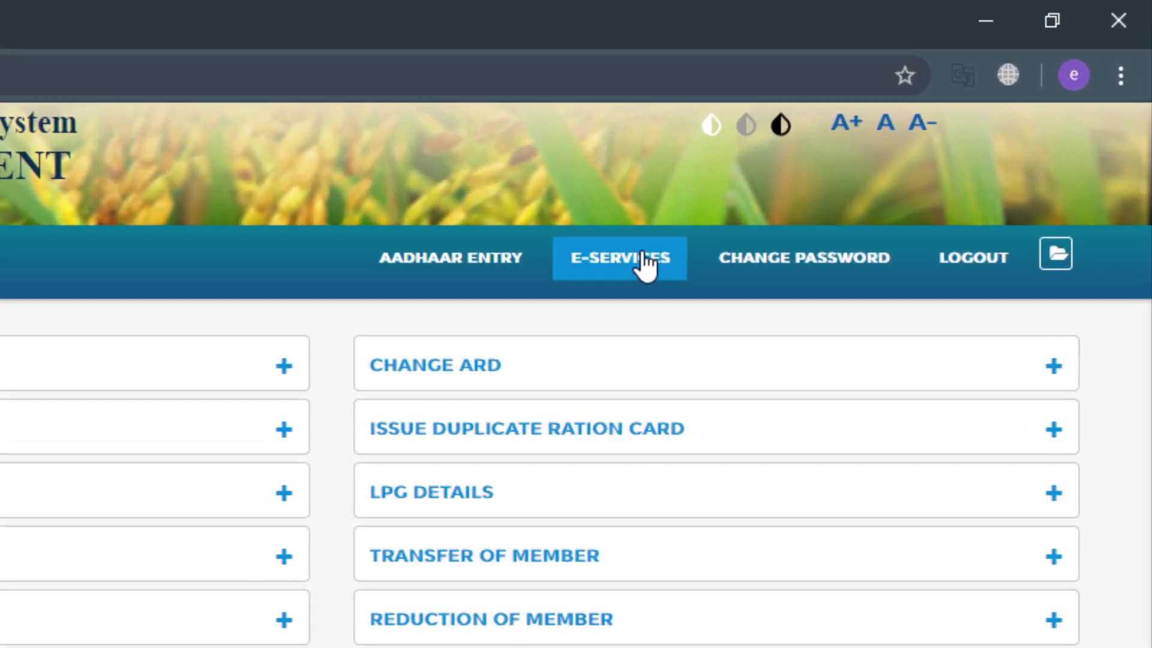
# Open the Reduction of Member e-service and check the entry of member 10 in the card's member table
pyautogui.click(940, 106)
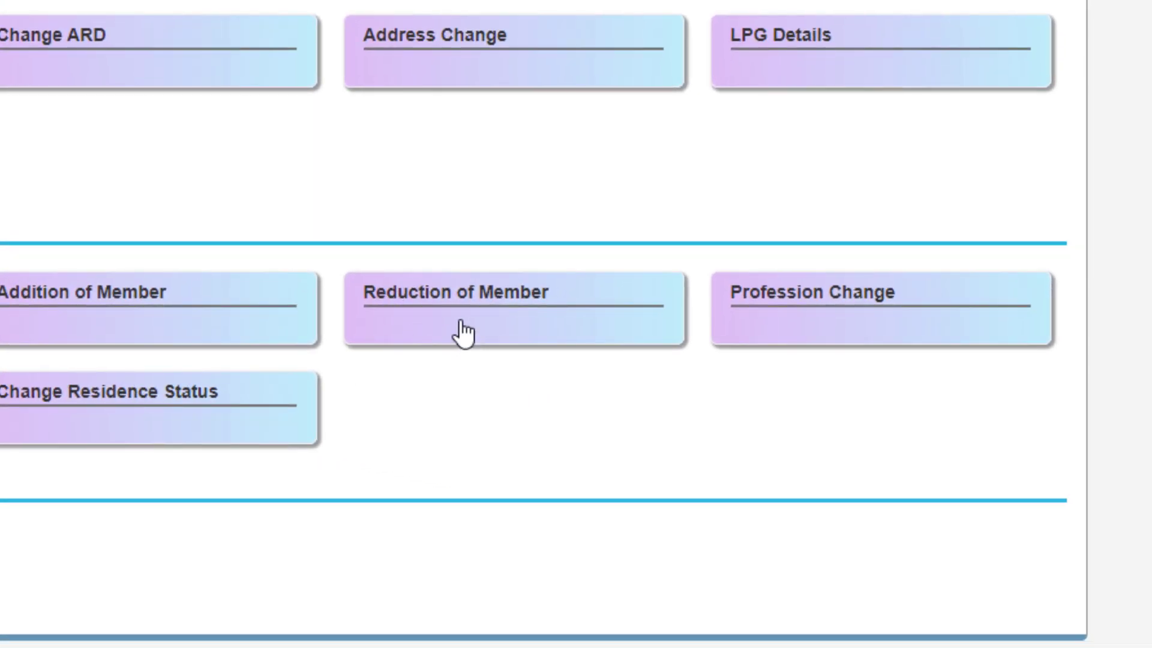
pyautogui.click(483, 314)
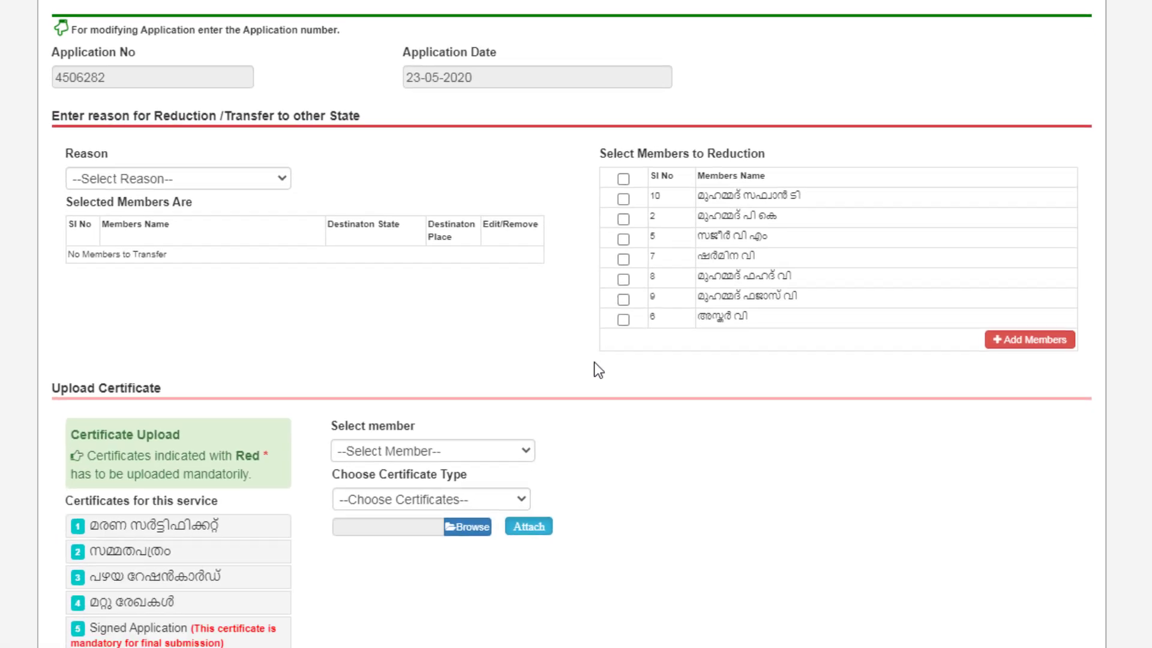
pyautogui.scroll(7, 602, 362)
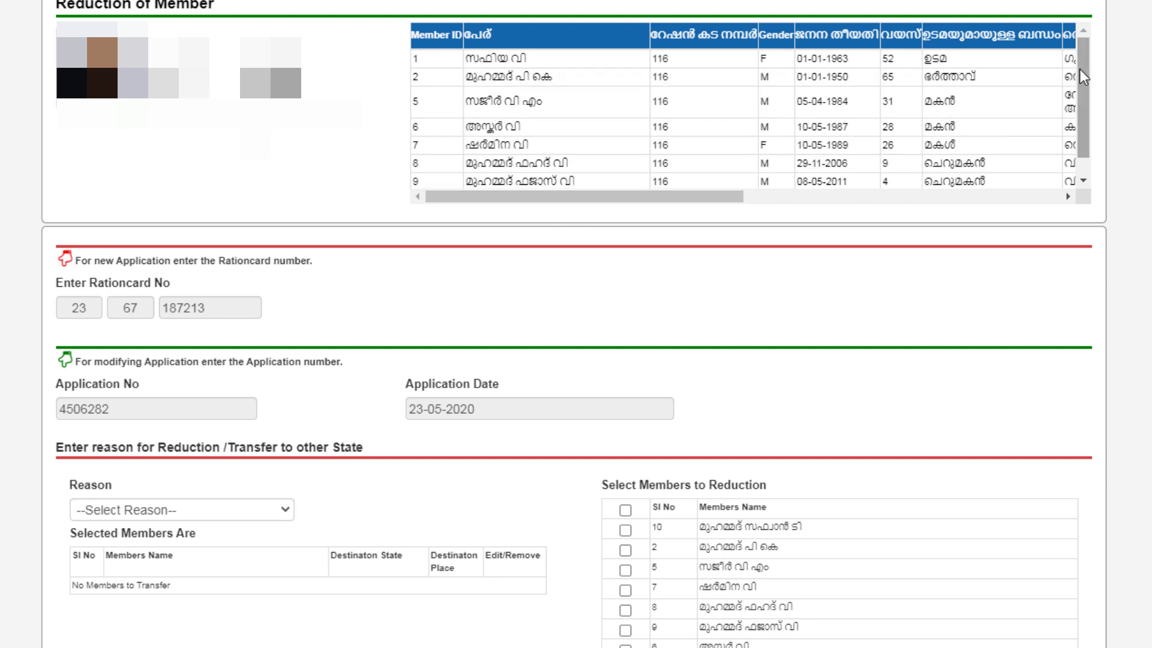
pyautogui.moveTo(1081, 67); pyautogui.dragTo(1088, 142)
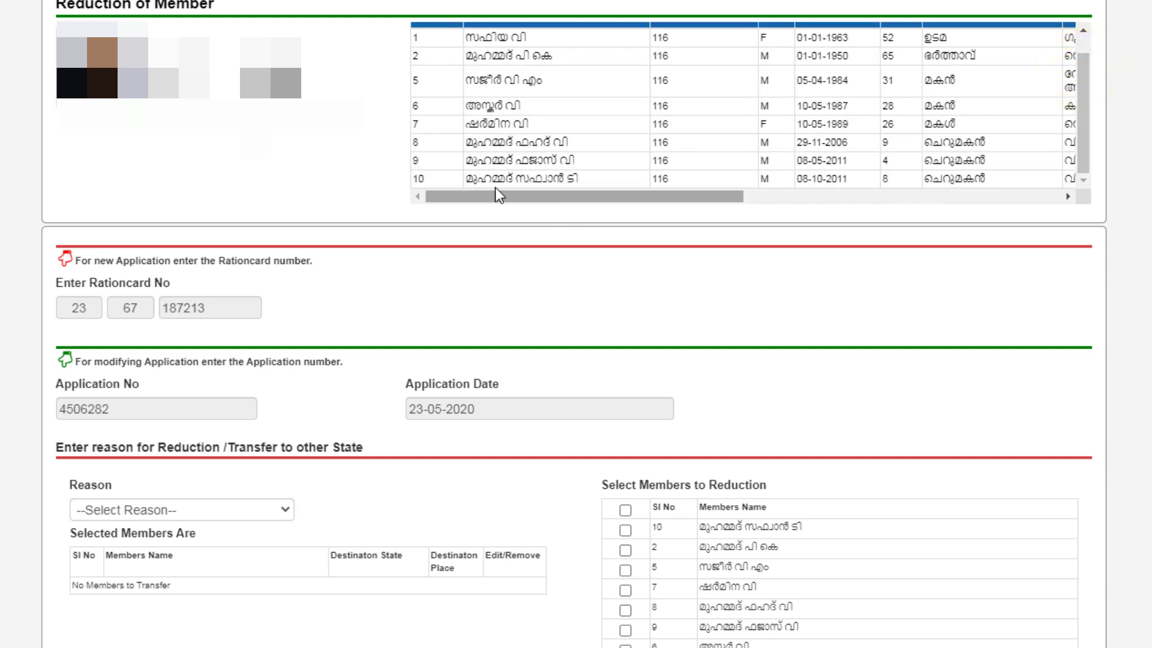
pyautogui.moveTo(465, 179); pyautogui.dragTo(638, 179)
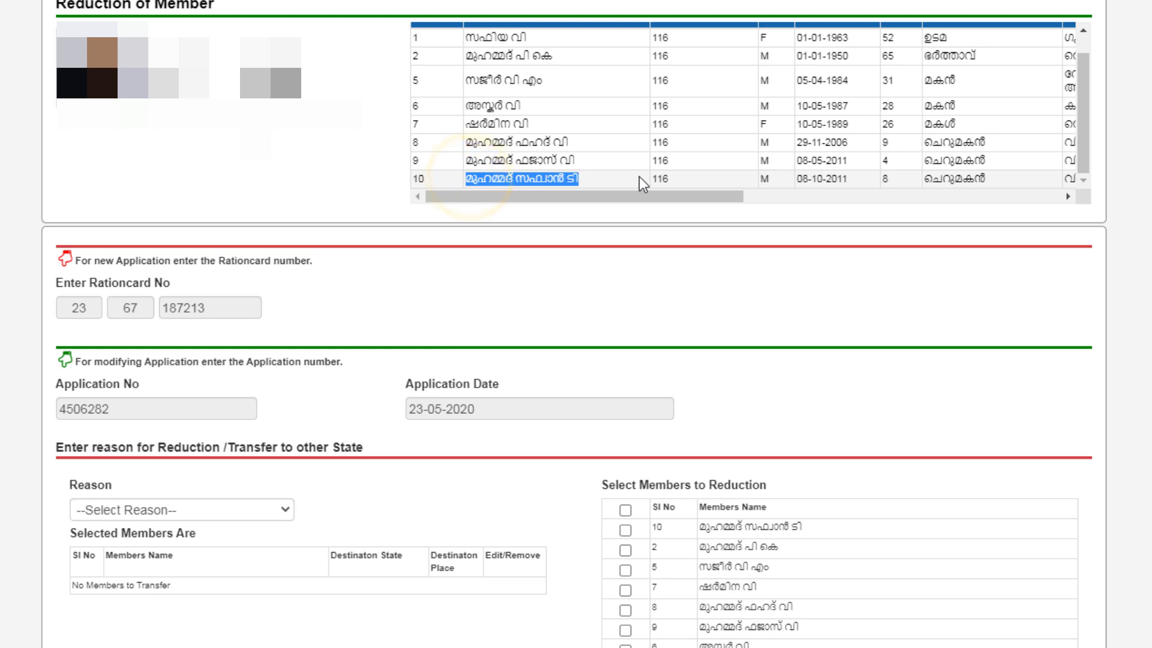
pyautogui.click(882, 180)
pyautogui.moveTo(923, 178); pyautogui.dragTo(1007, 192)
pyautogui.click(1088, 95)
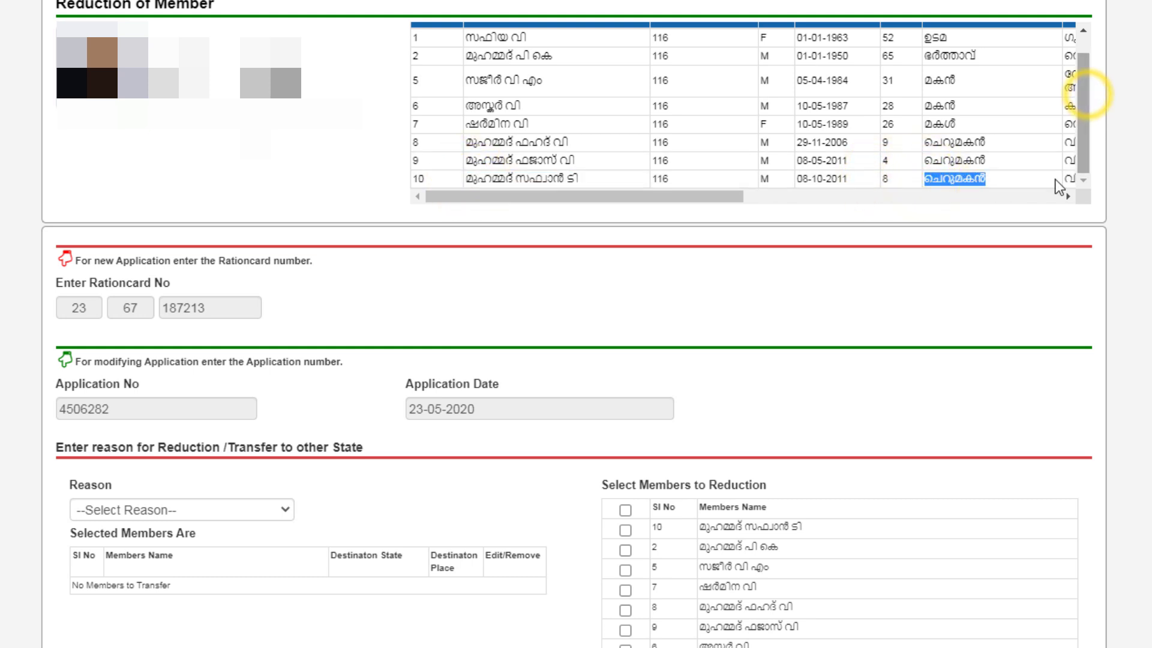
# Set the reduction reason to 2-ഒന്നിലധികം കാർഡുകളിൽ ഉൾപ്പെട്ടിരിക്കുക
pyautogui.scroll(-6, 1088, 95)
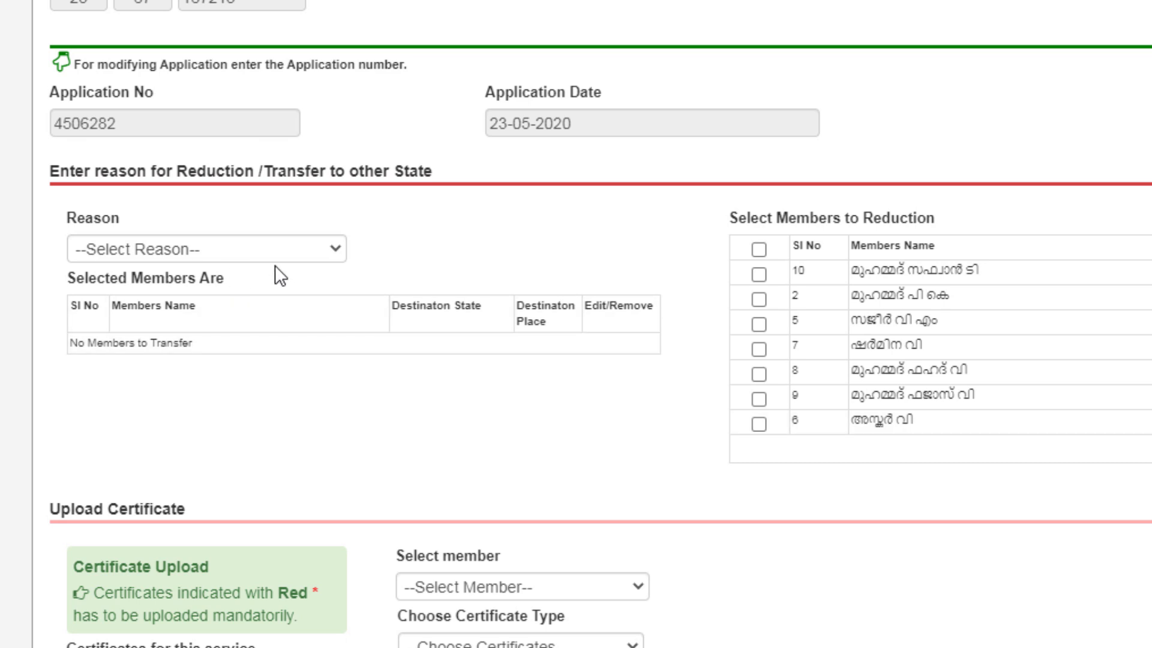
pyautogui.click(334, 249)
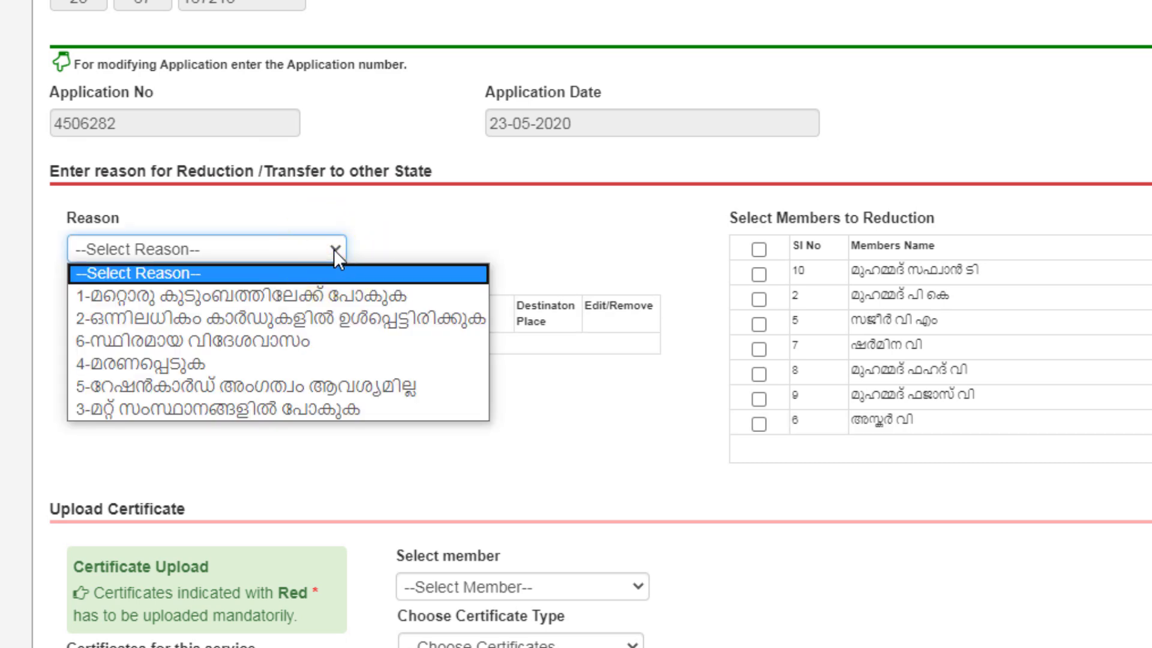
pyautogui.click(333, 249)
pyautogui.click(333, 250)
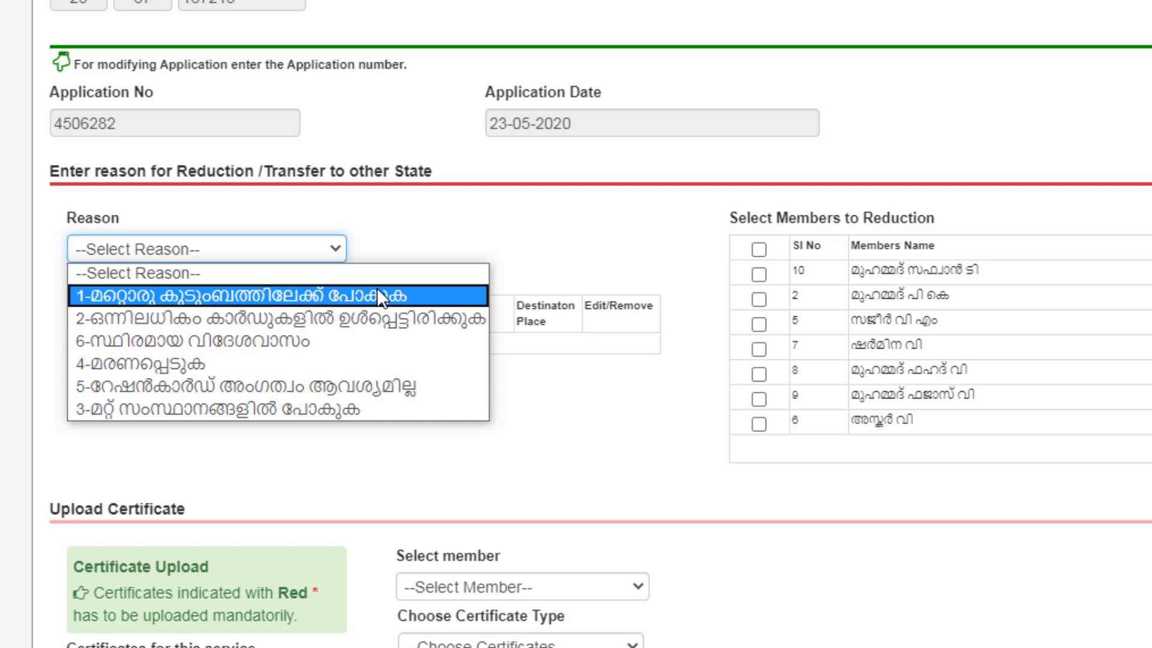
pyautogui.click(329, 317)
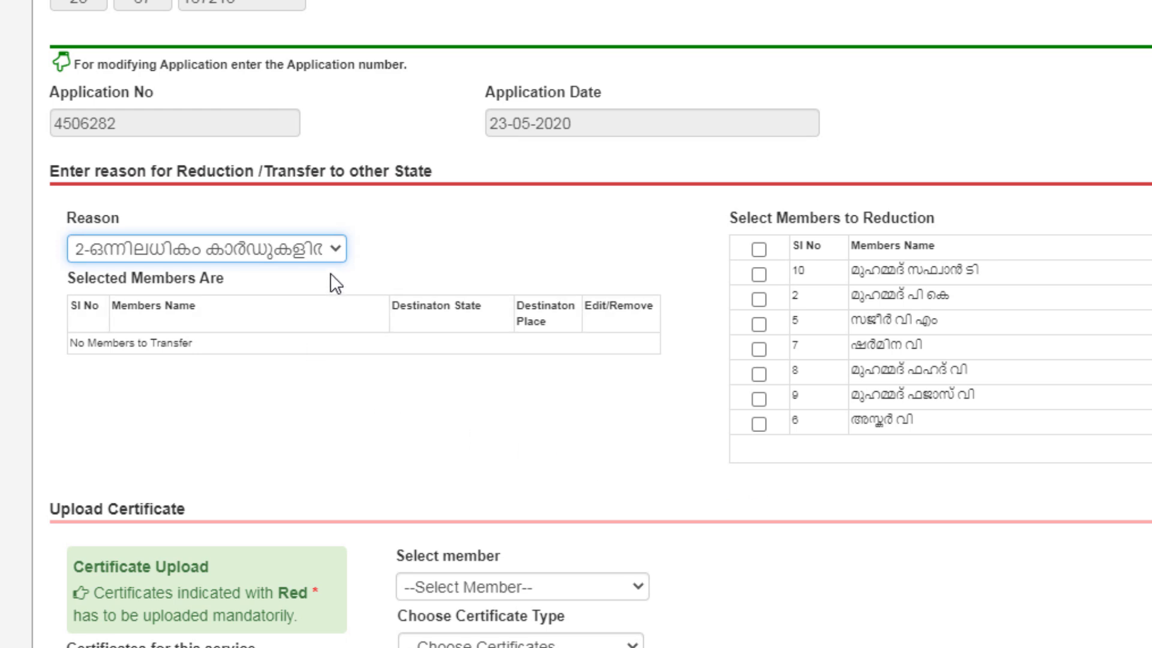
# Add only member 10 to the selected members for reduction and acknowledge the message
pyautogui.click(759, 274)
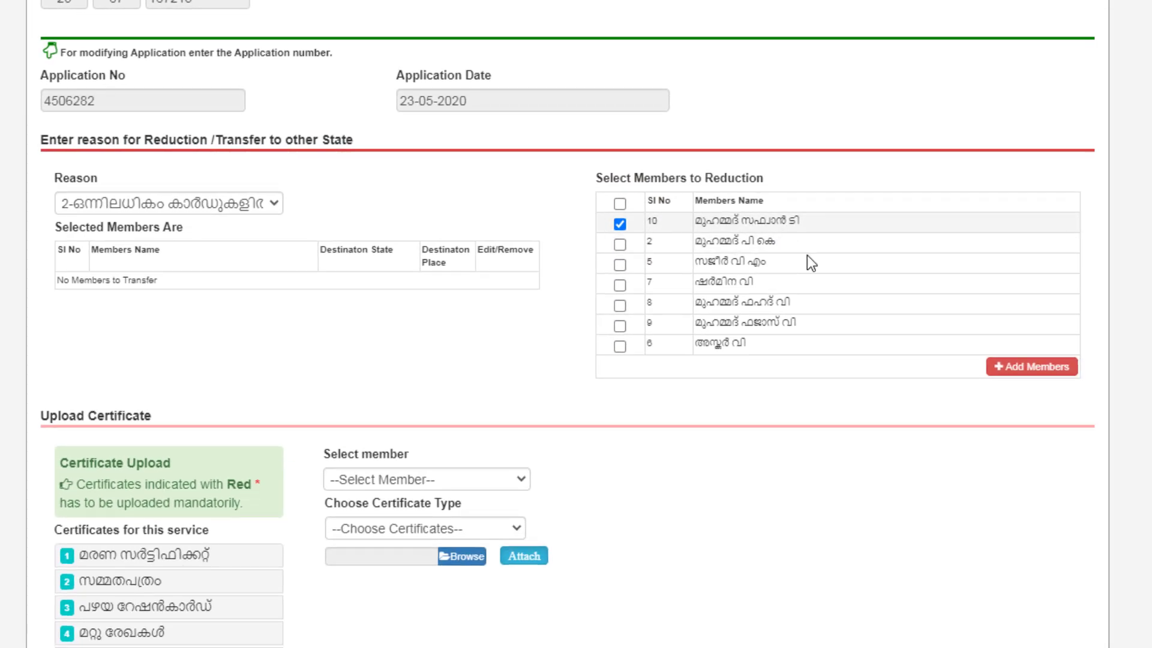
pyautogui.click(1027, 368)
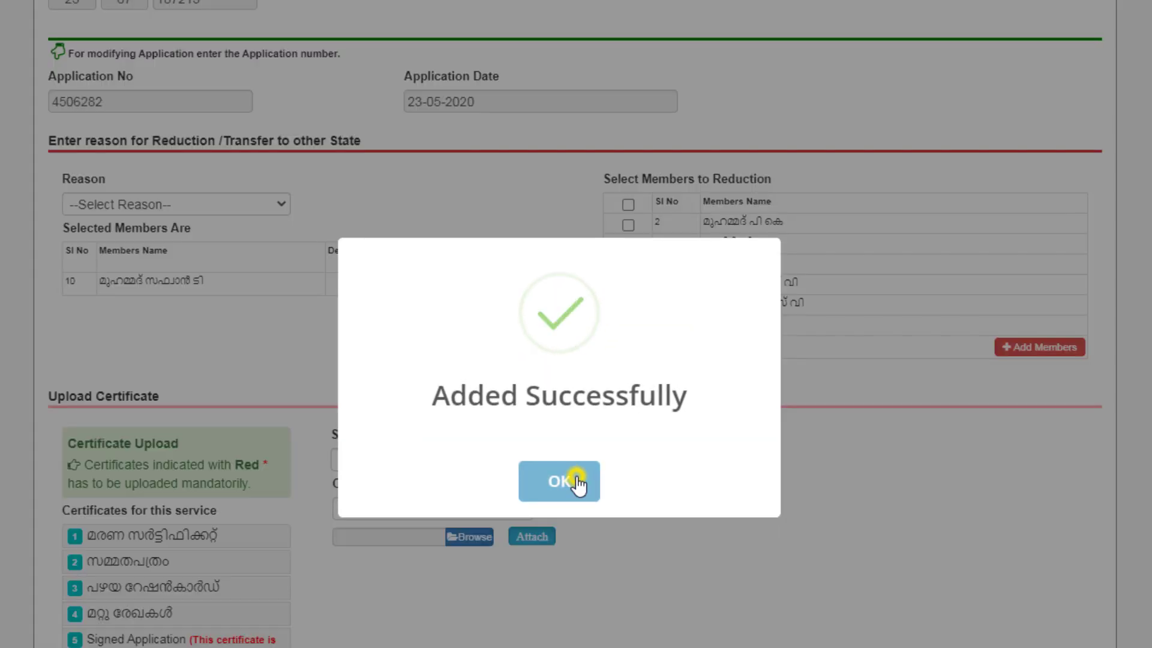
pyautogui.click(571, 482)
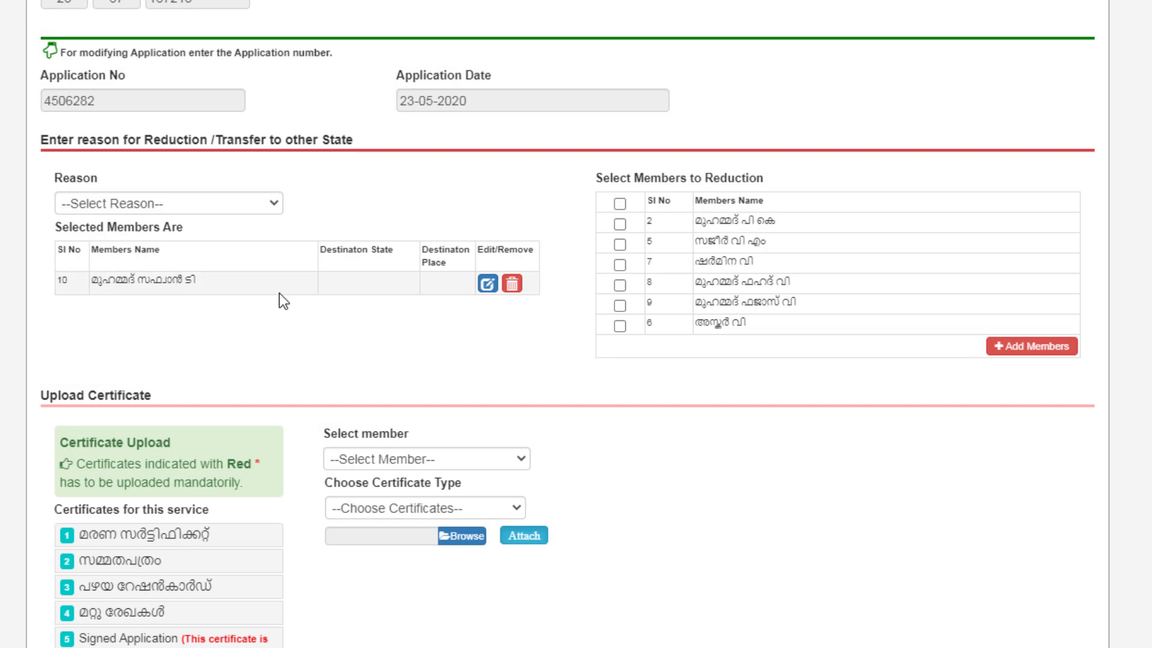
# For the certificate upload, choose member 10 and the certificate type 13-പഴയ റേഷൻകാർഡ്
pyautogui.scroll(-2, 468, 456)
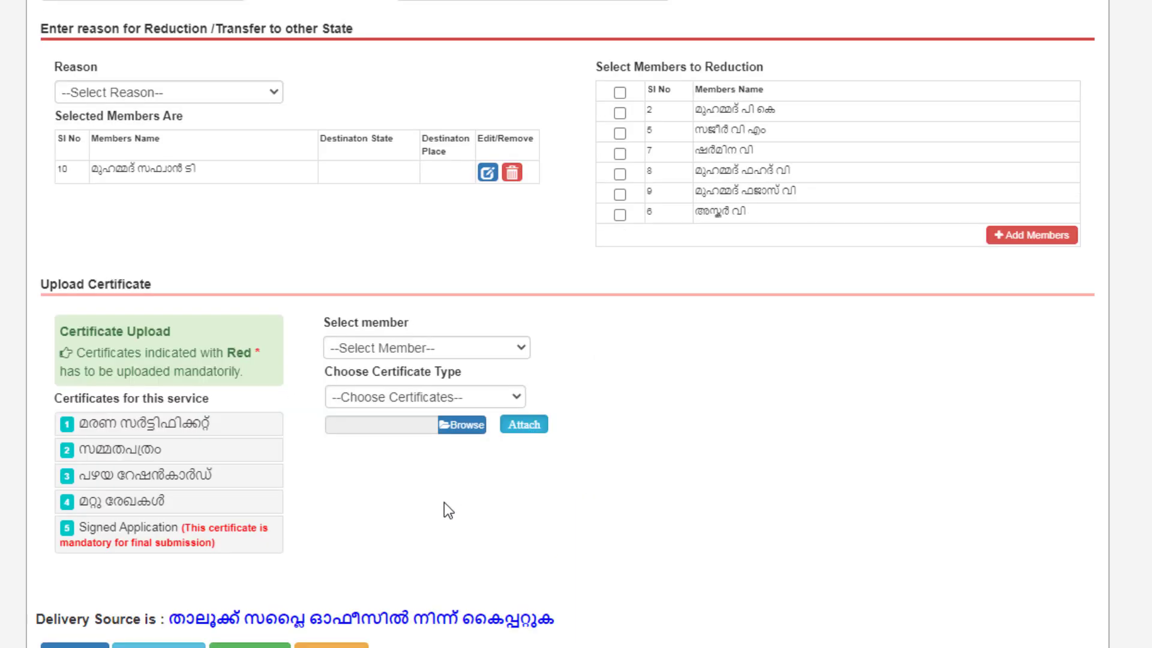
pyautogui.click(451, 347)
pyautogui.click(459, 384)
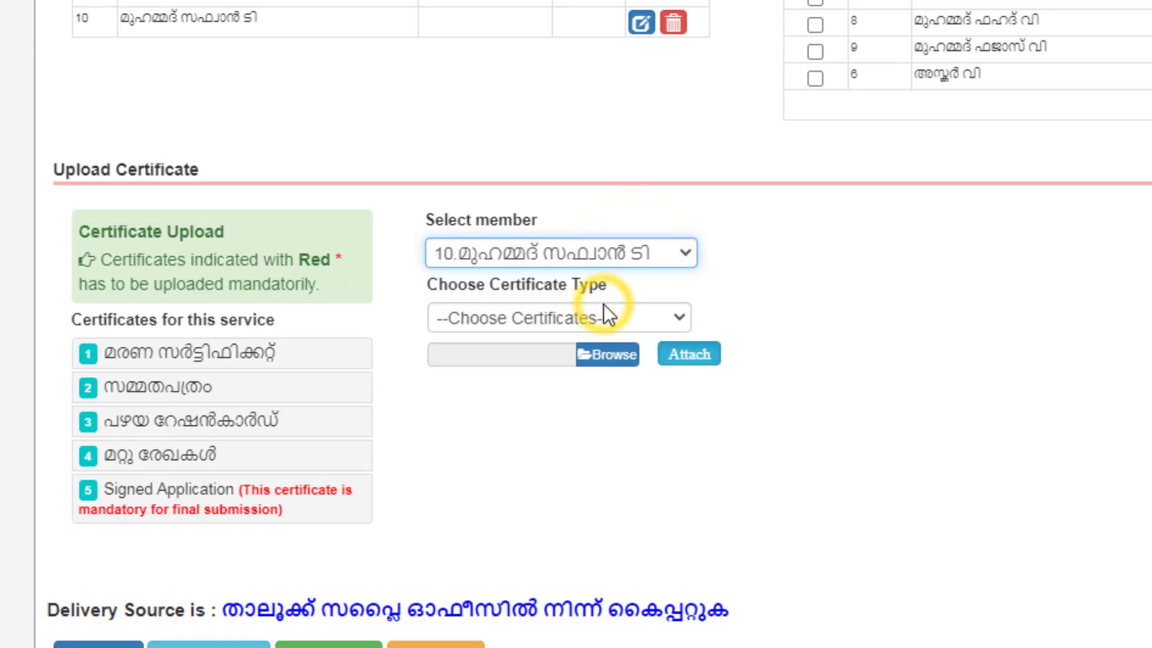
pyautogui.click(656, 327)
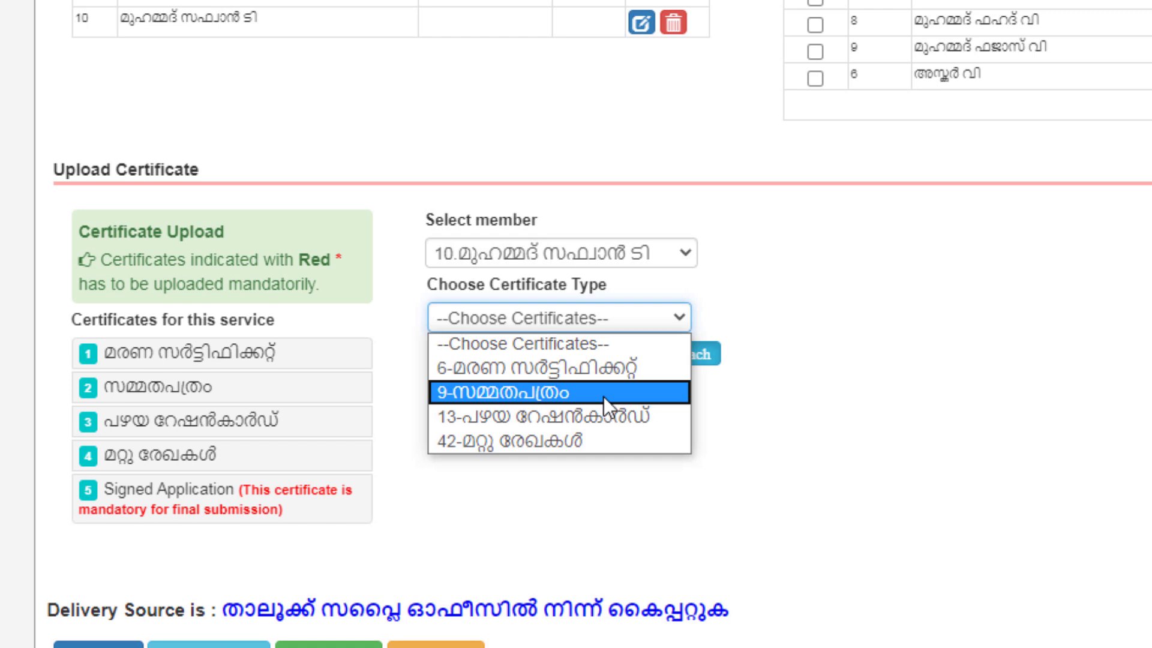
pyautogui.click(627, 419)
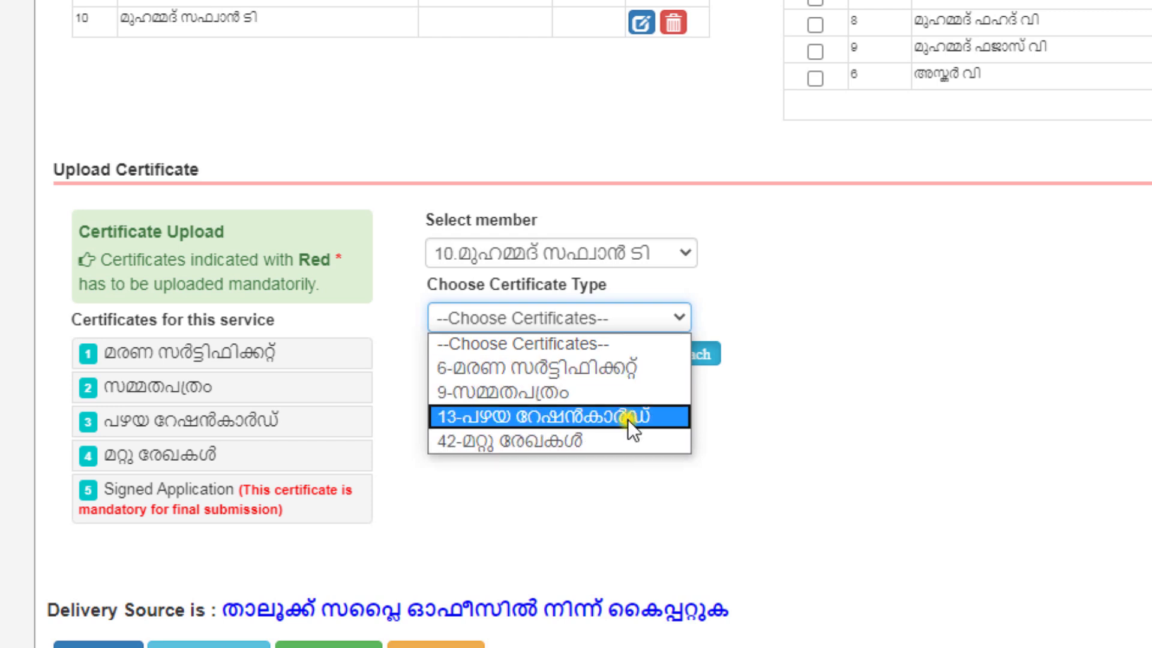
pyautogui.click(668, 318)
pyautogui.click(668, 318)
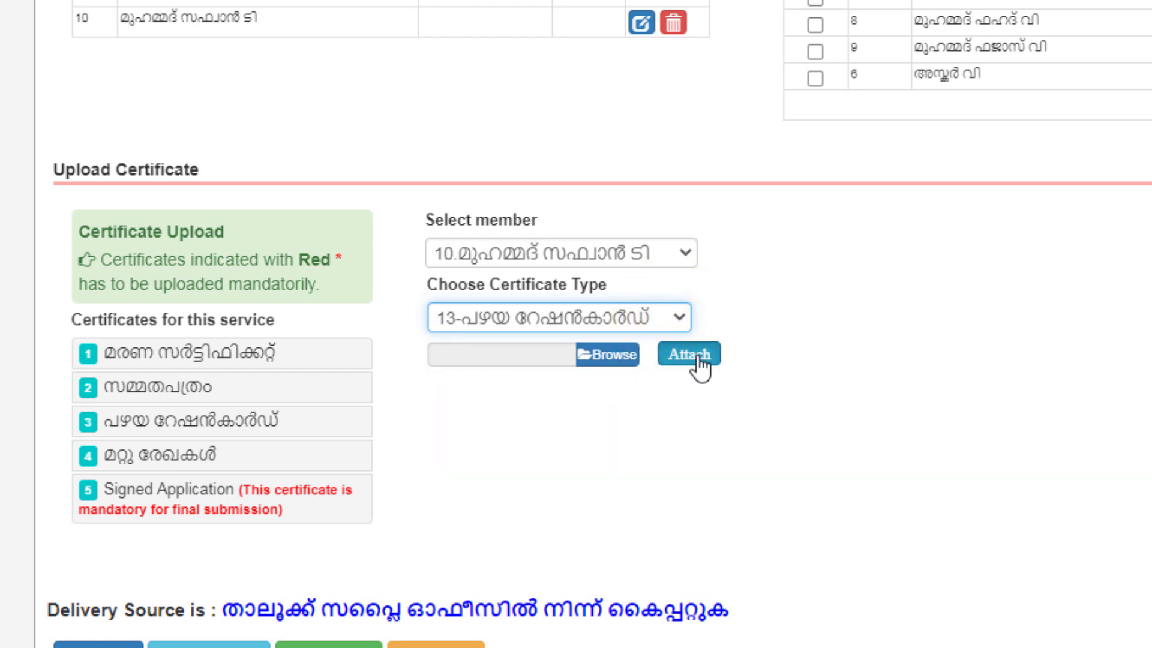
# Attach 1bnativity.pdf from the C: drive folder Users > eLOKAM > shop as the certificate and acknowledge the message
pyautogui.click(610, 359)
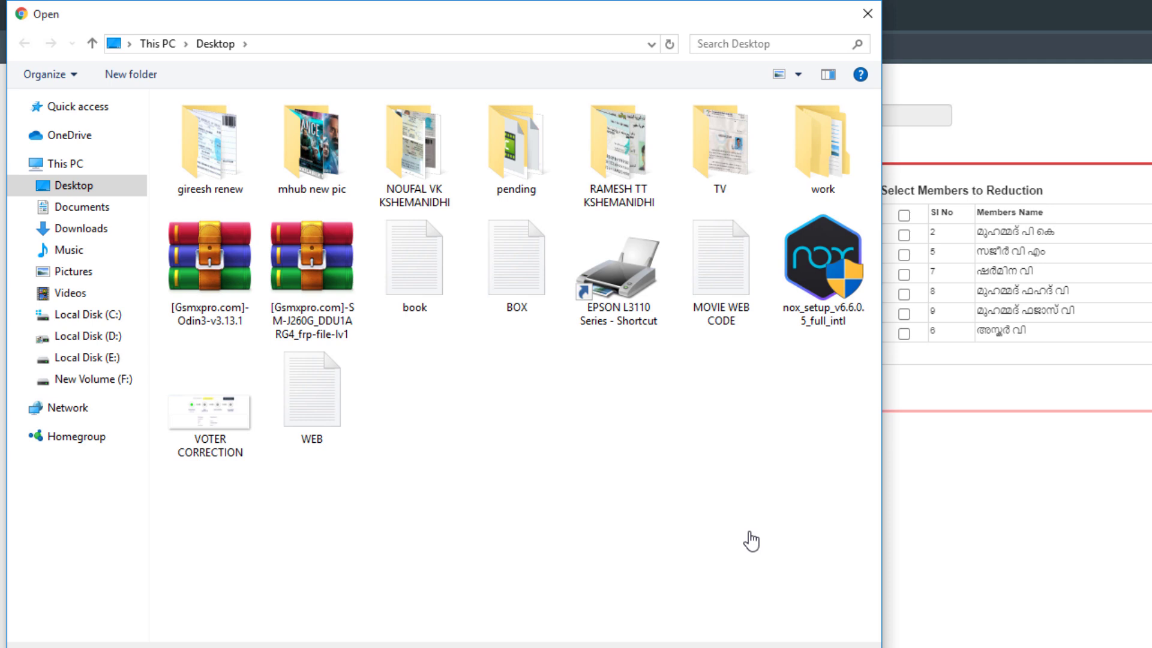
pyautogui.click(114, 320)
pyautogui.doubleClick(614, 278)
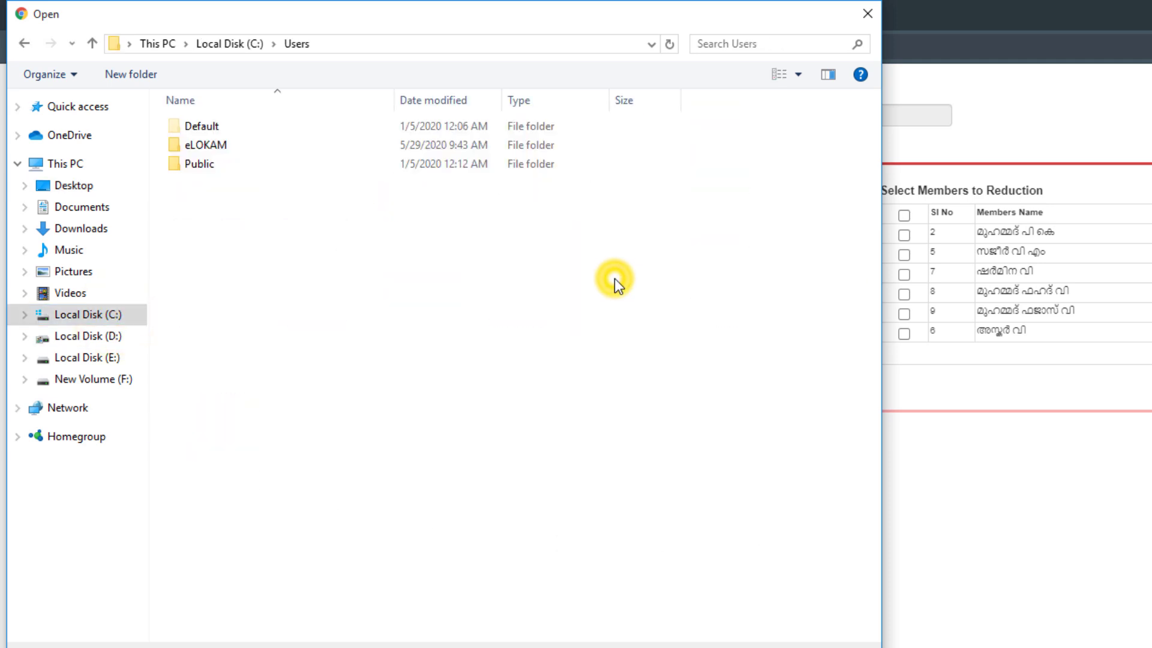
pyautogui.doubleClick(380, 149)
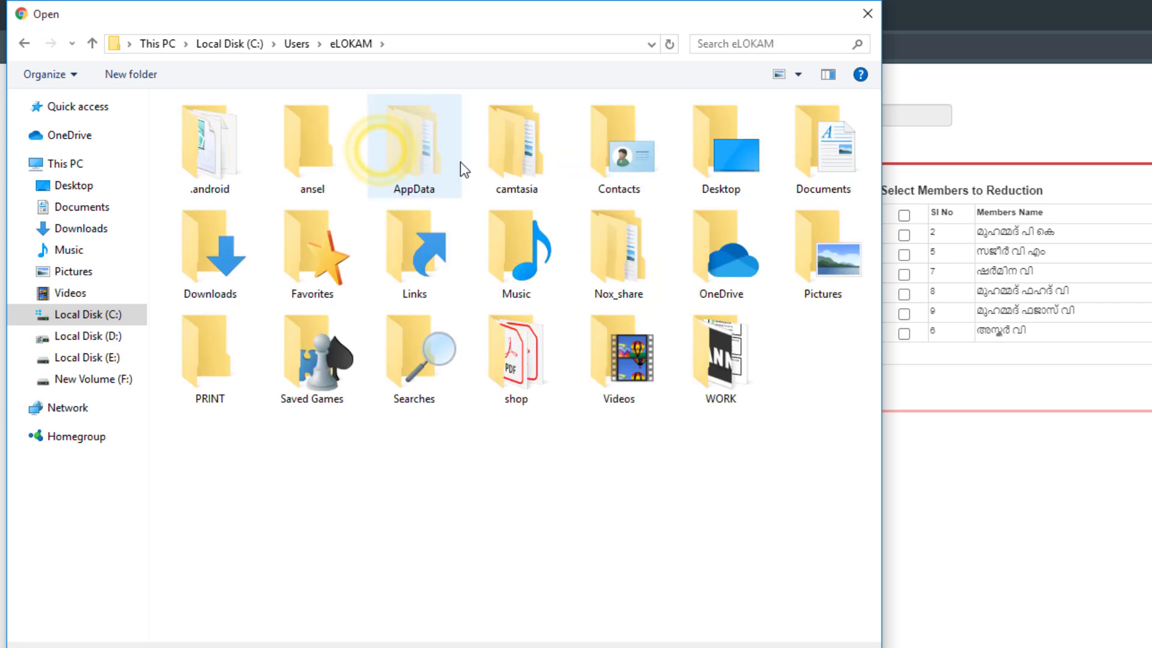
pyautogui.doubleClick(523, 376)
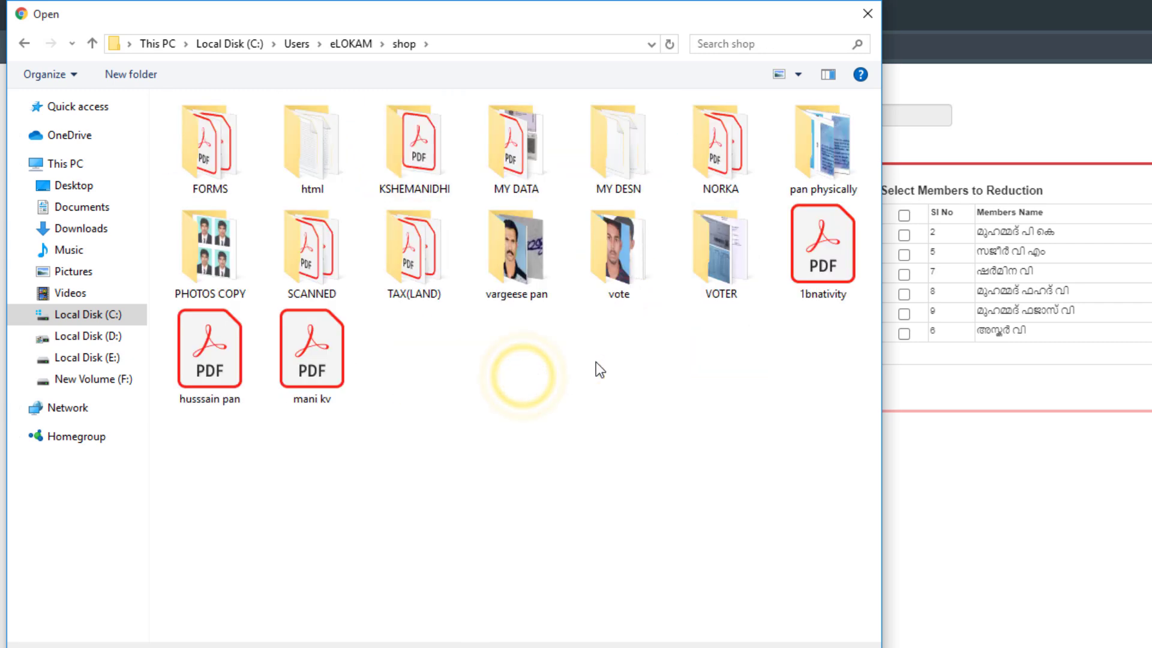
pyautogui.doubleClick(835, 274)
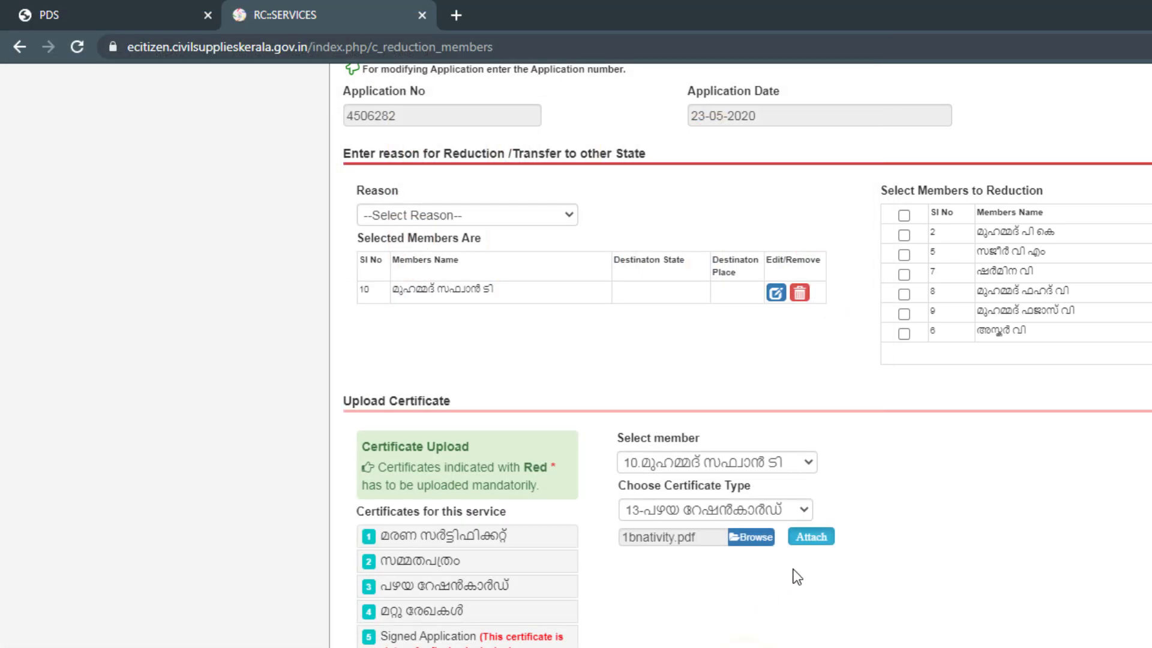
pyautogui.click(812, 537)
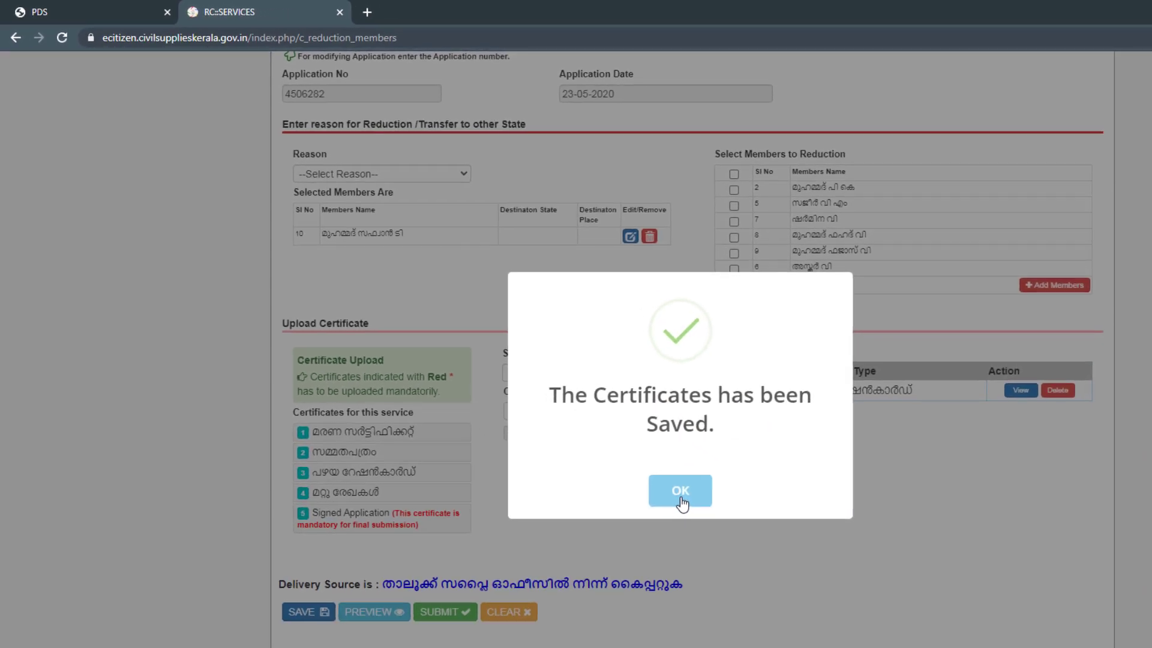
pyautogui.click(681, 498)
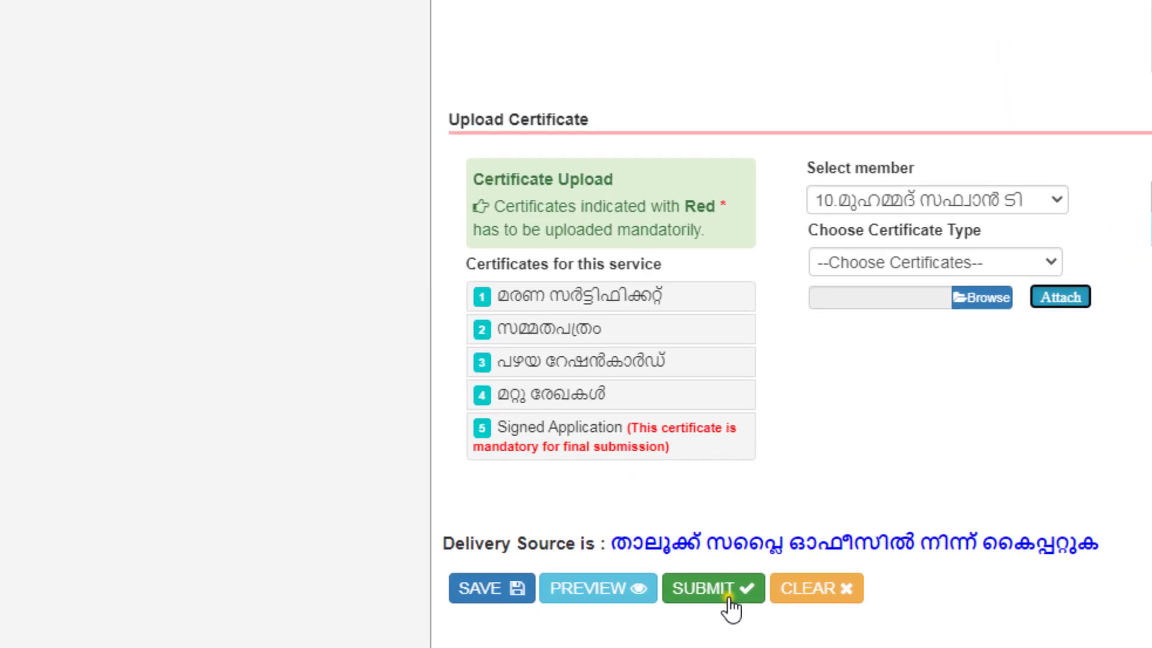
# Submit the reduction application, confirming the submission, and open its printable application form
pyautogui.click(728, 599)
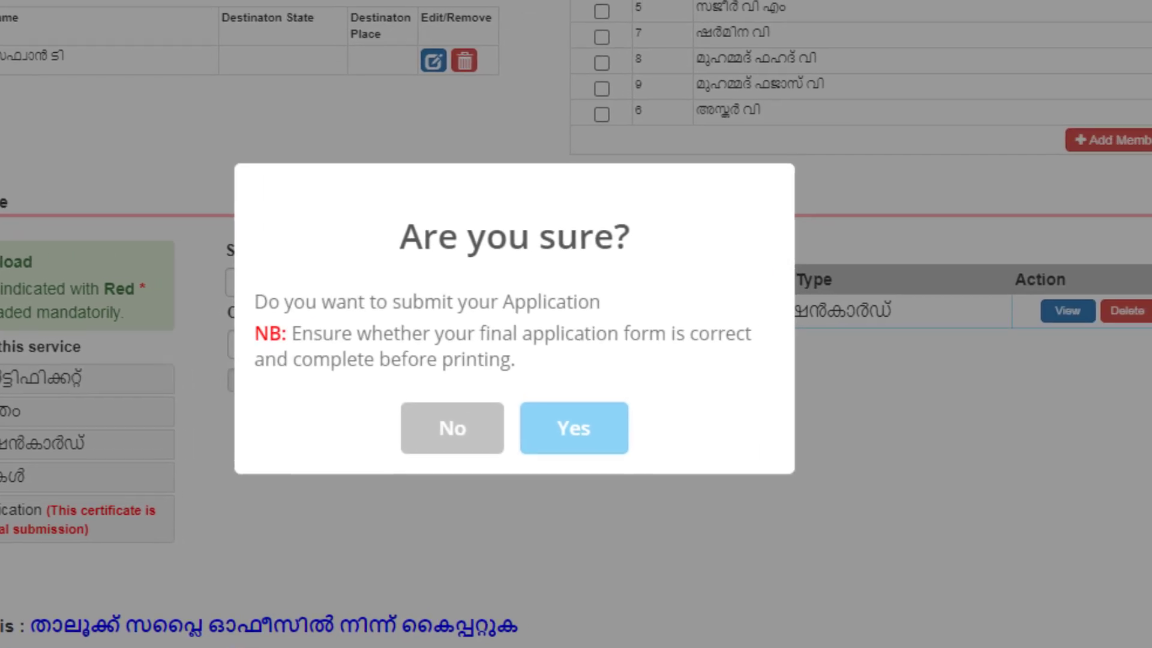
pyautogui.click(585, 455)
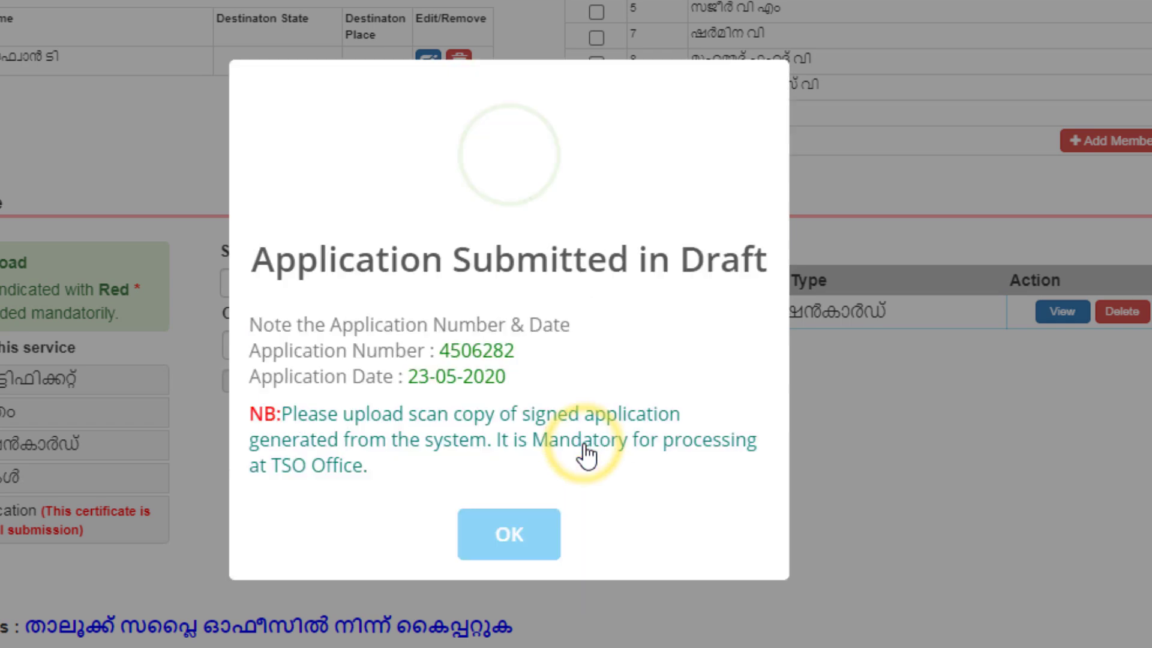
pyautogui.click(528, 533)
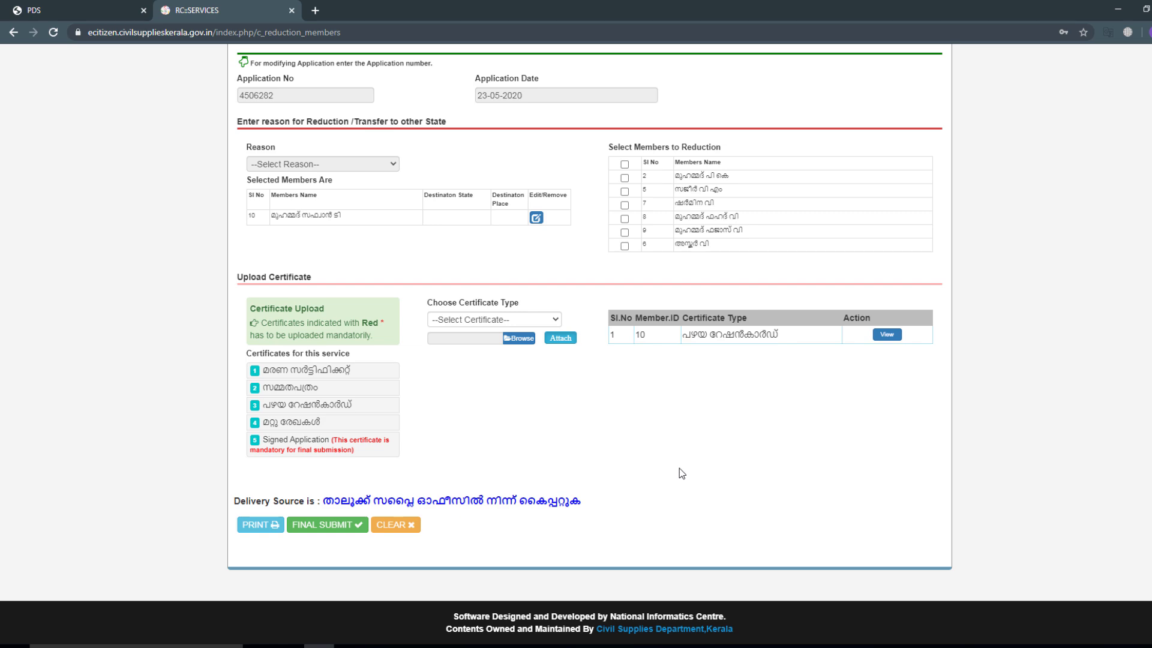
pyautogui.click(262, 526)
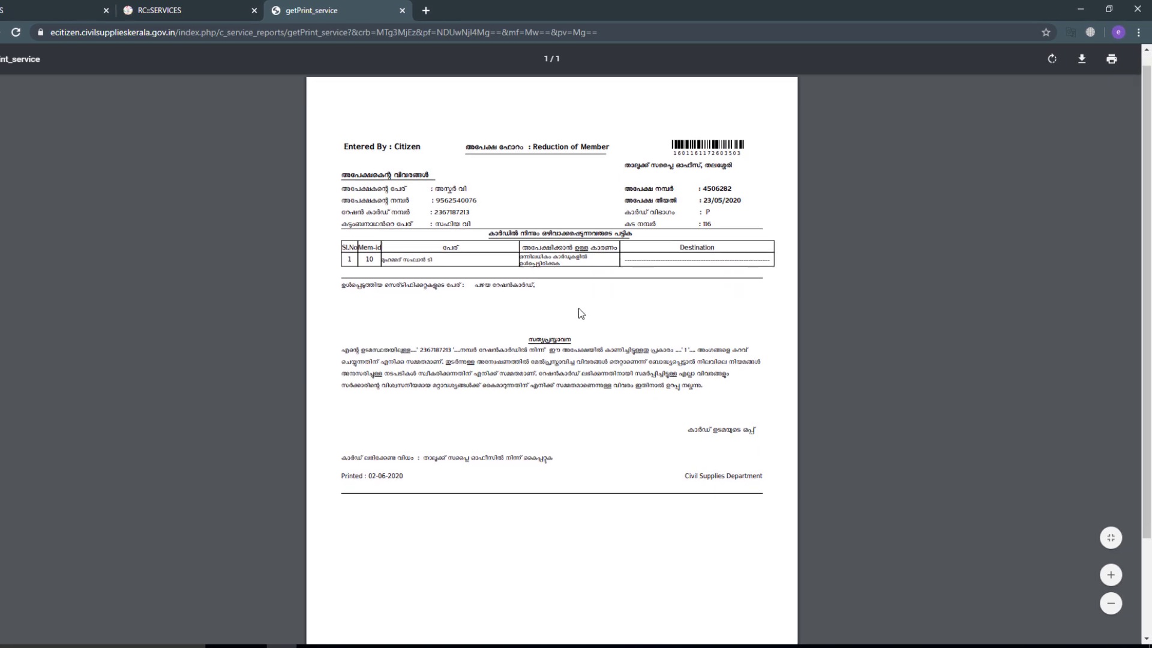
# Review the printable application form down to the cardholder's signature space, and return to the reduction application page
pyautogui.scroll(-2, 570, 300)
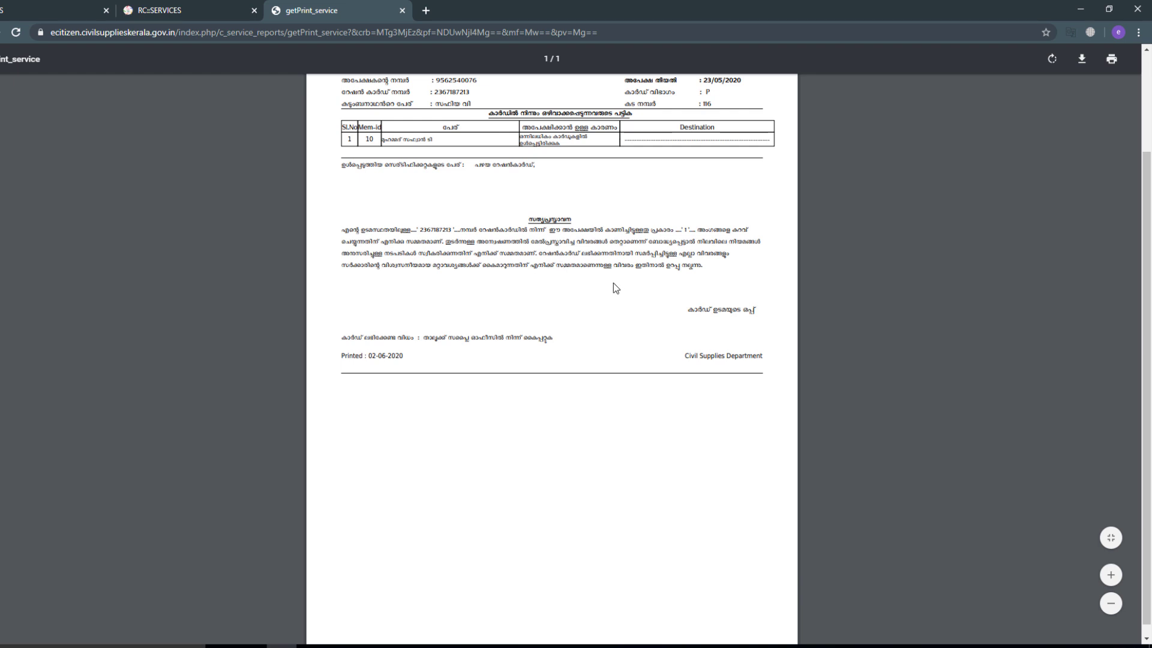
pyautogui.click(724, 300)
pyautogui.click(205, 11)
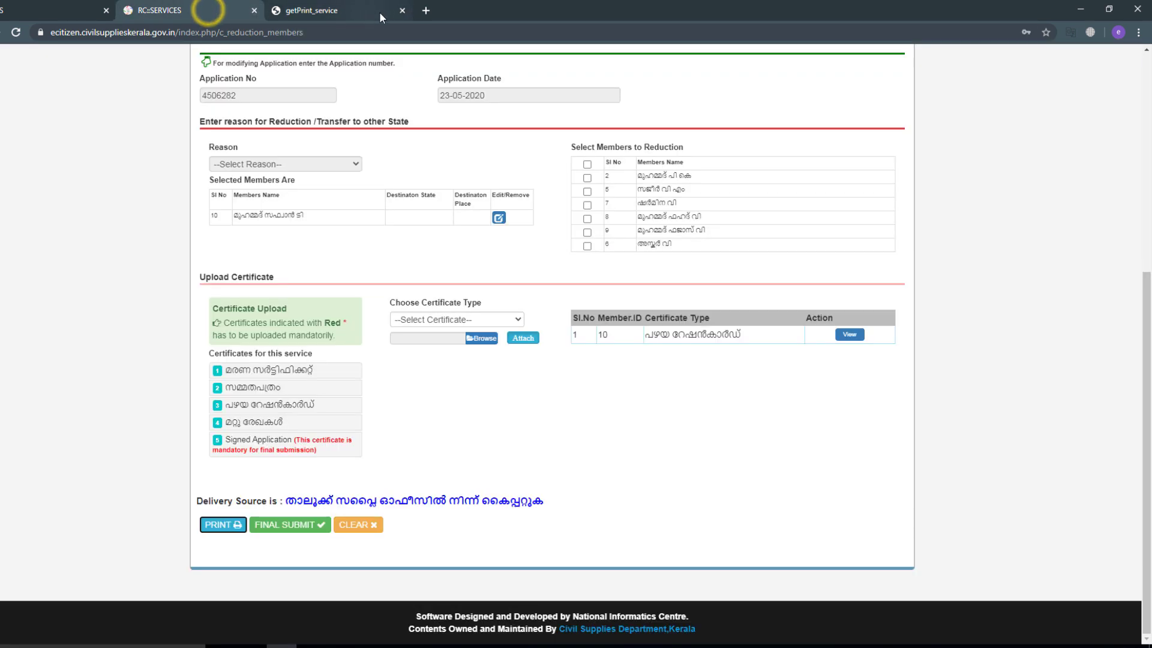
# Attach 1bnativity.pdf with the certificate type 45.Signed Application and acknowledge the message
pyautogui.click(507, 318)
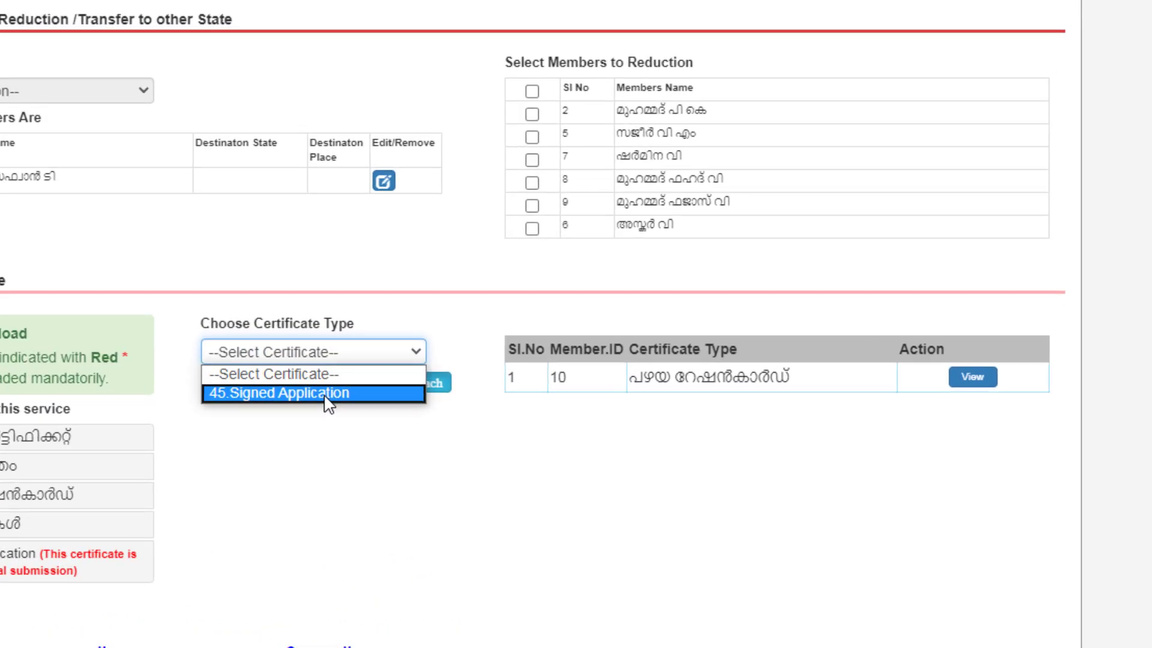
pyautogui.click(468, 345)
pyautogui.click(360, 386)
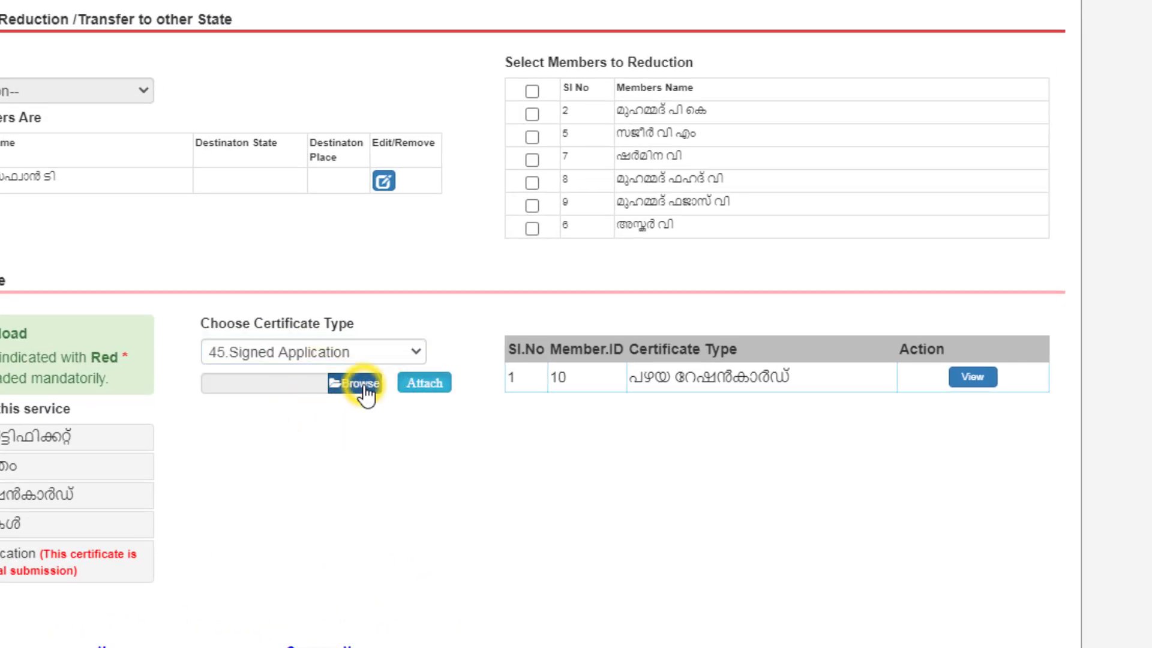
pyautogui.click(446, 94)
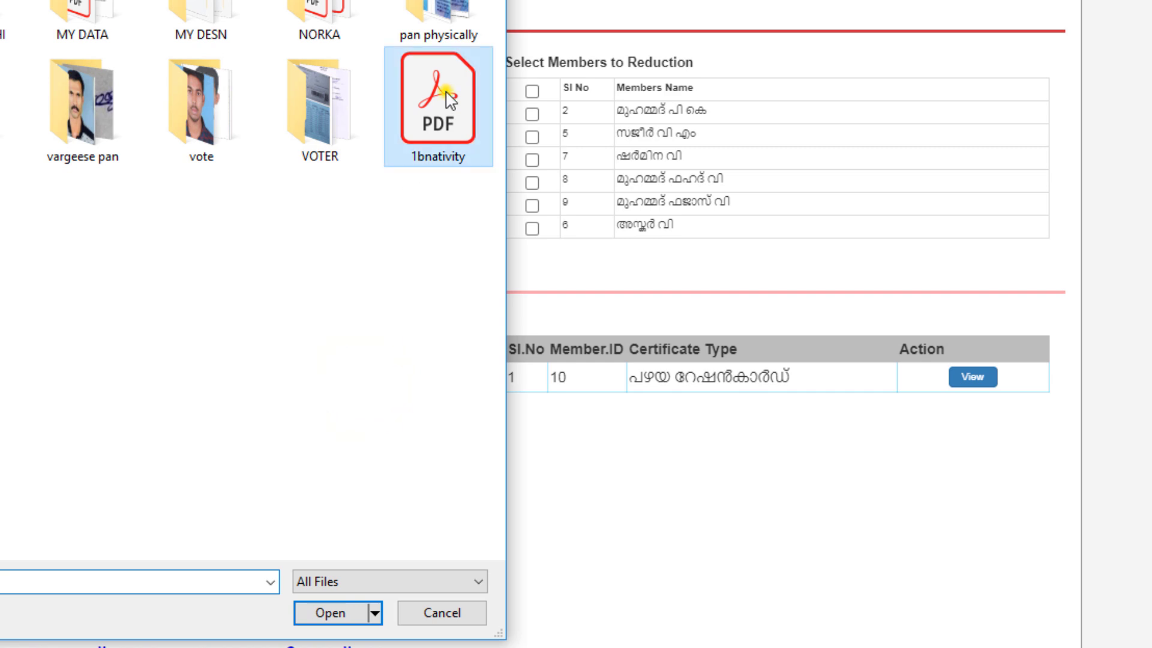
pyautogui.click(333, 614)
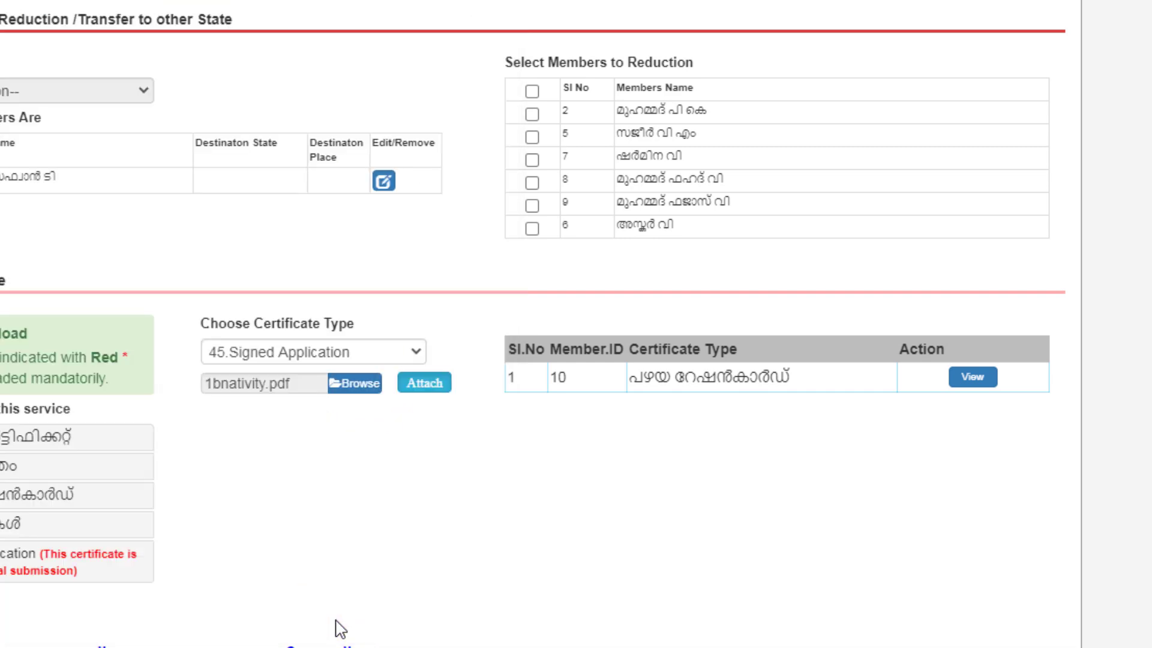
pyautogui.click(442, 388)
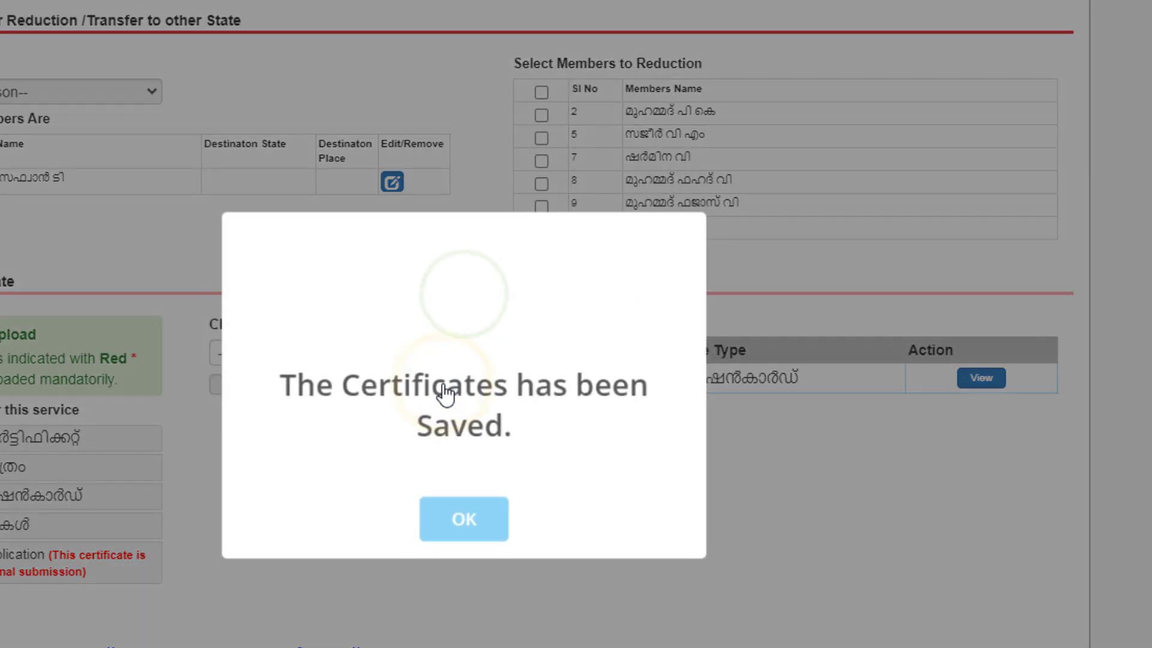
pyautogui.click(474, 537)
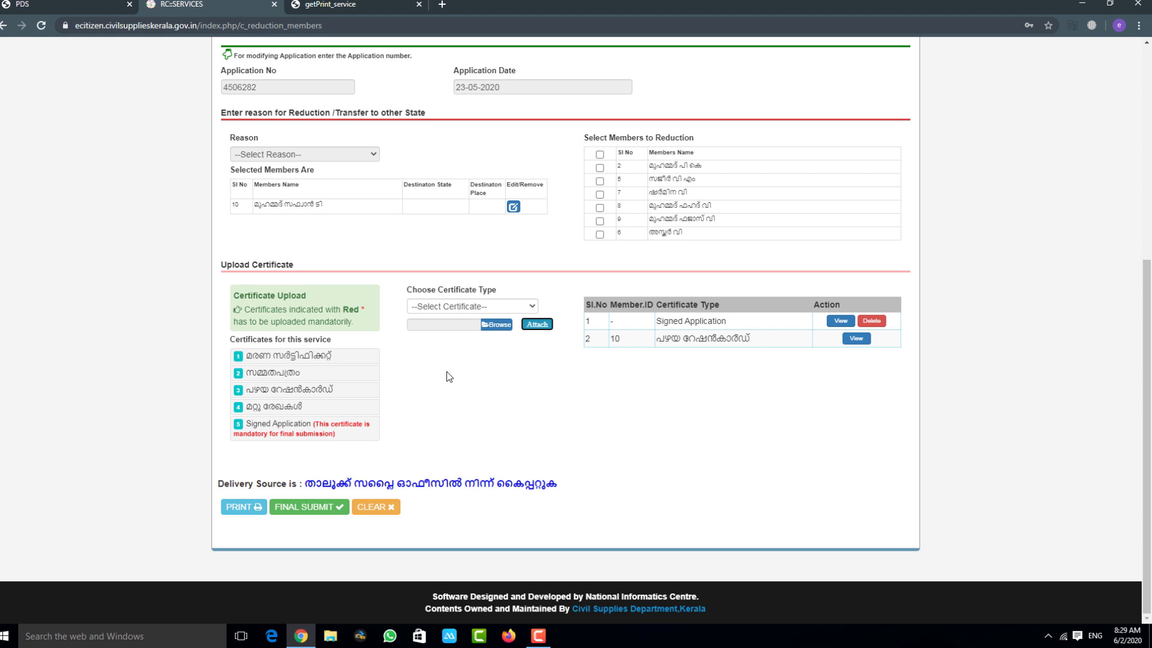
# Delete the Signed Application entry from the uploaded certificates, confirming the removal and acknowledging the message
pyautogui.scroll(6, 900, 258)
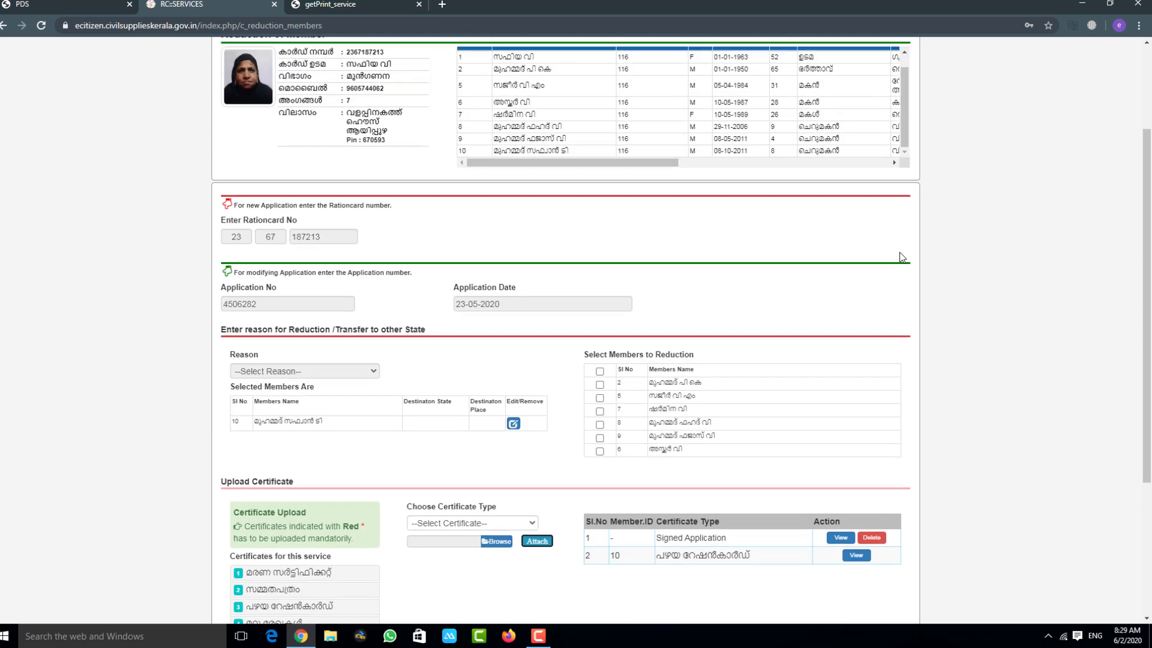
pyautogui.scroll(-6, 900, 258)
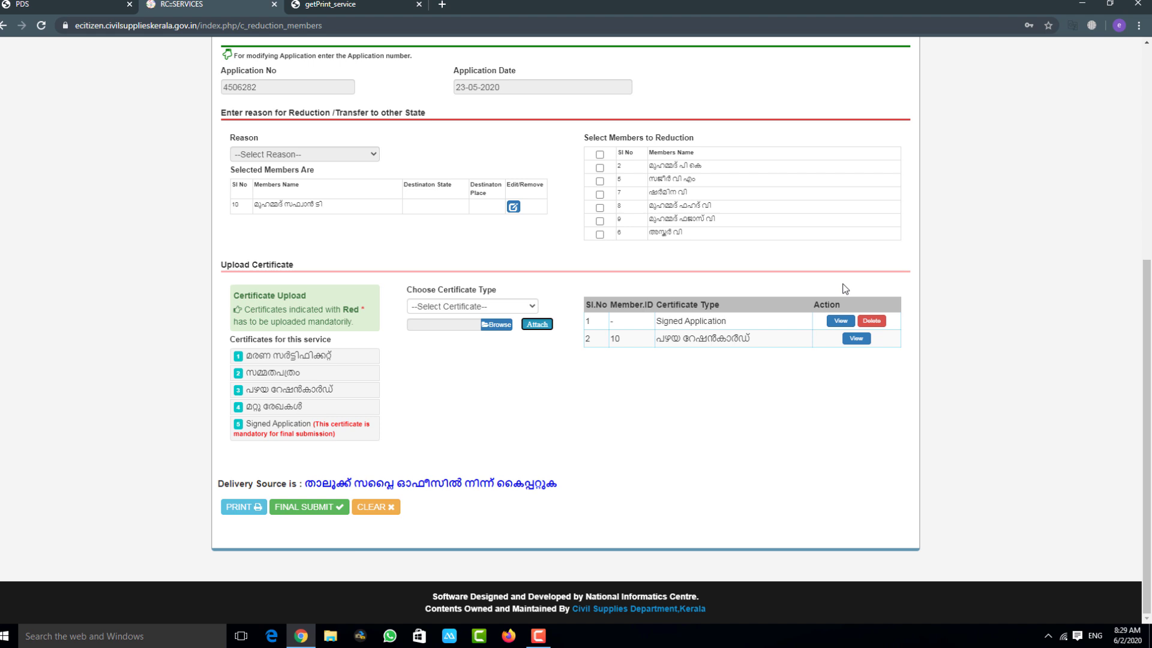
pyautogui.click(872, 321)
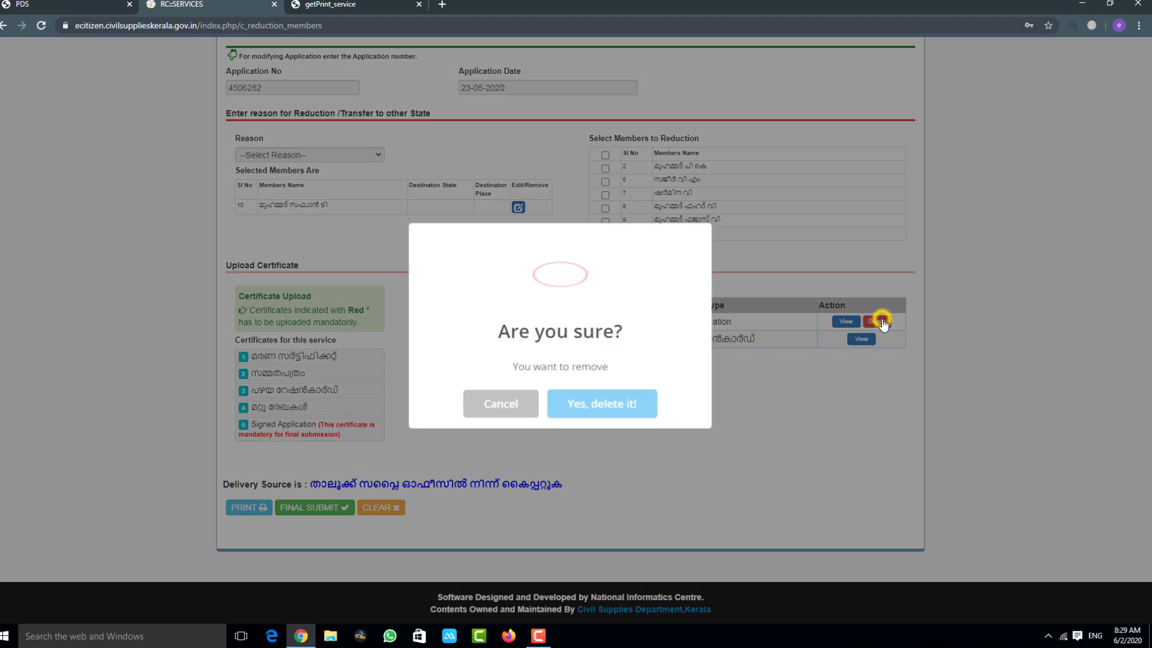
pyautogui.click(584, 407)
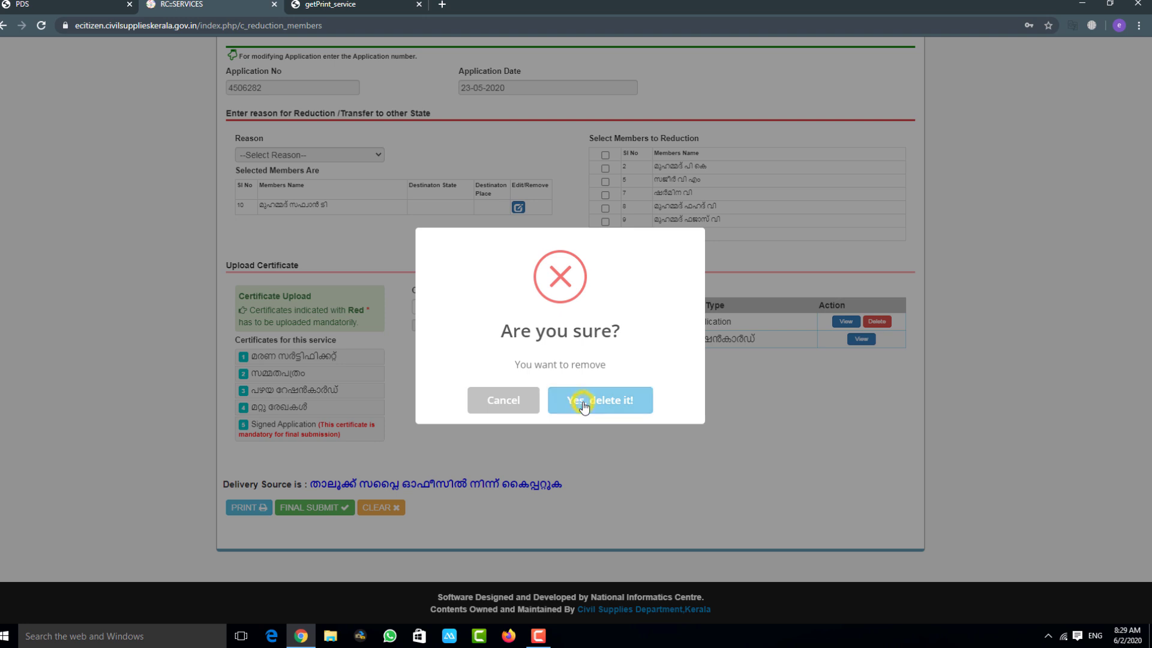
pyautogui.click(564, 391)
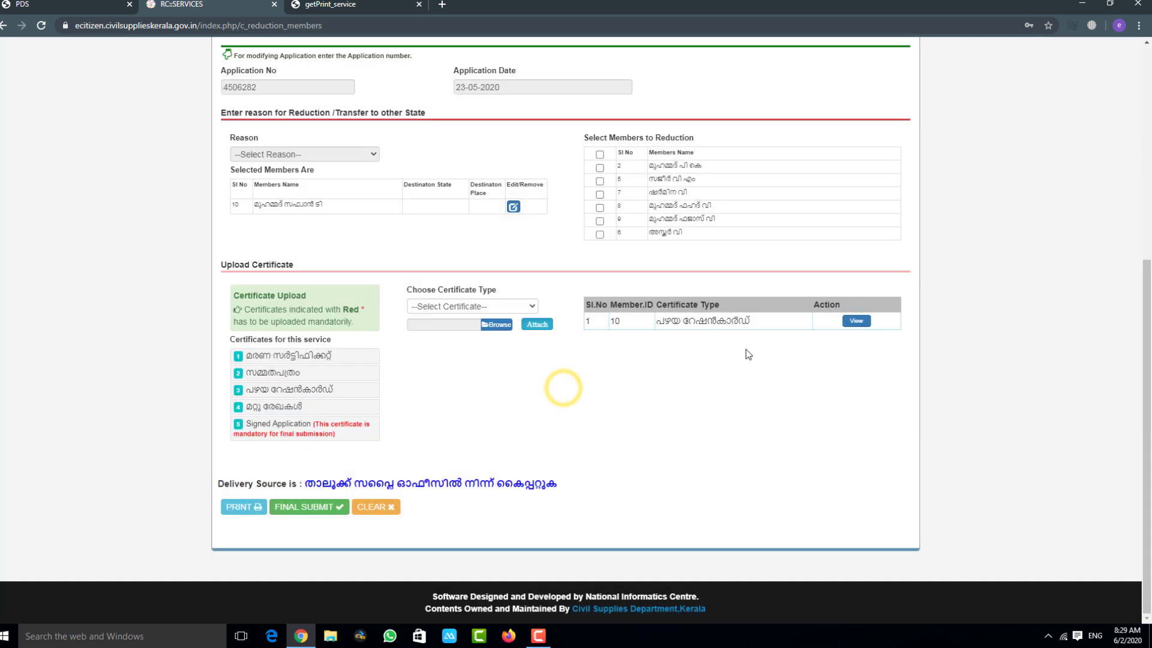